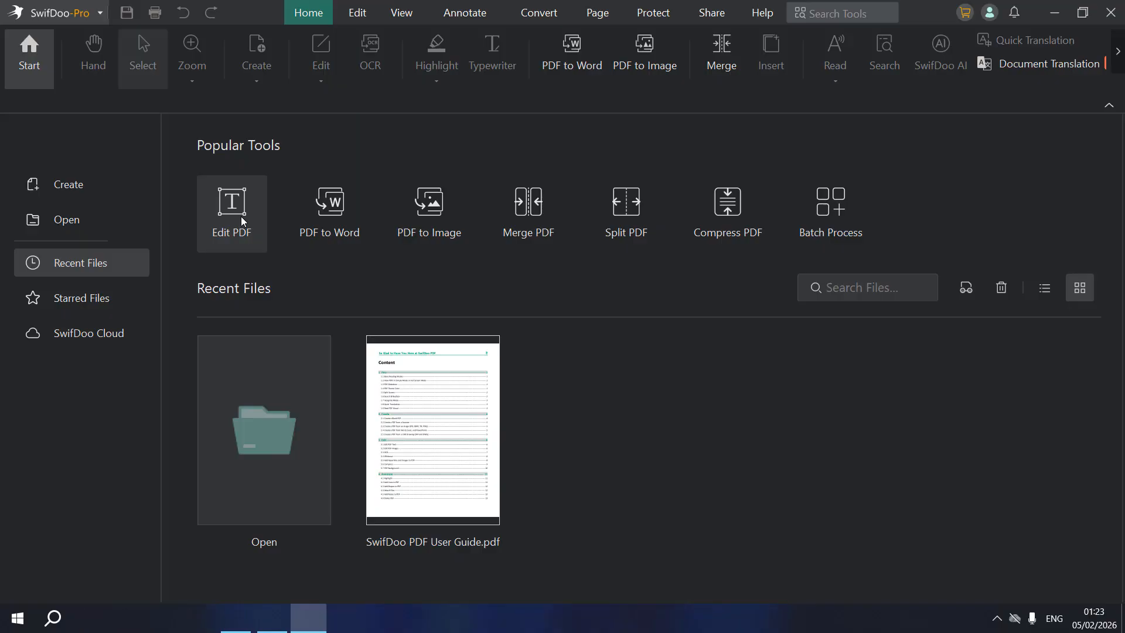
# Open SwifDoo PDF User Guide.pdf for PDF editing
pyautogui.click(241, 217)
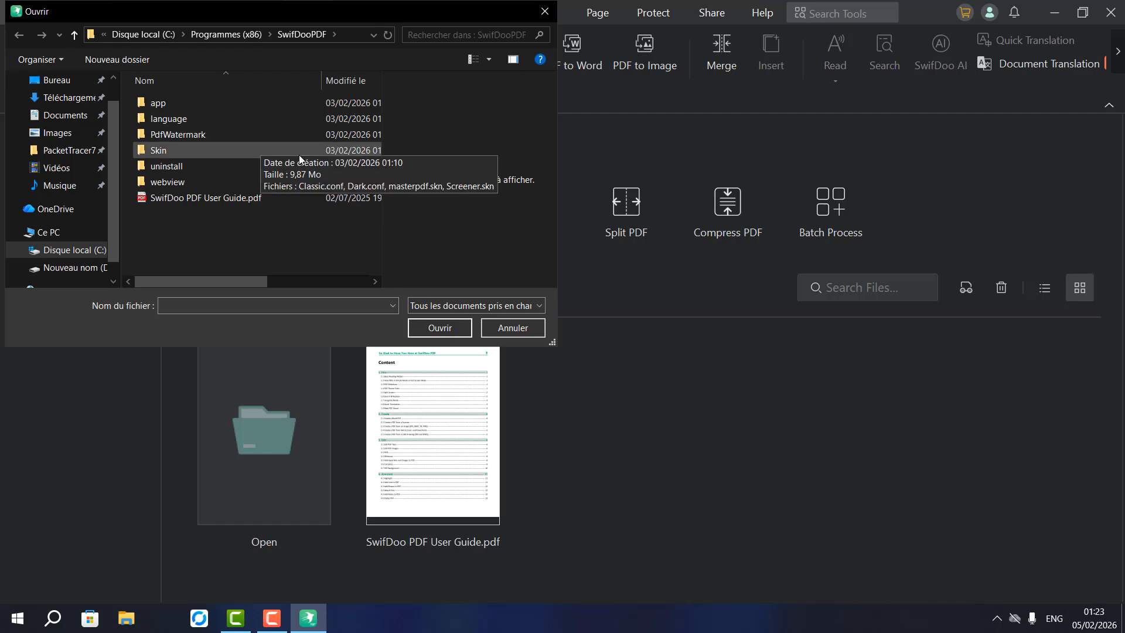
pyautogui.click(264, 198)
pyautogui.click(455, 340)
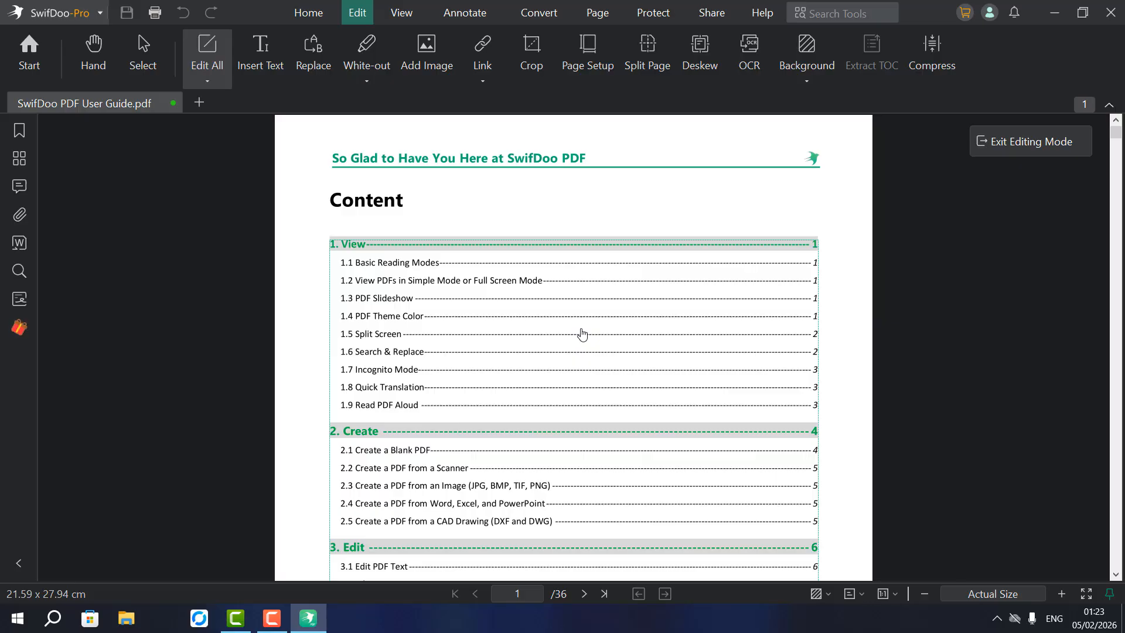
# Replace the word "Basic" with "Base" in the 1.1 Reading Modes heading of the View chapter
pyautogui.scroll(-5, 460, 272)
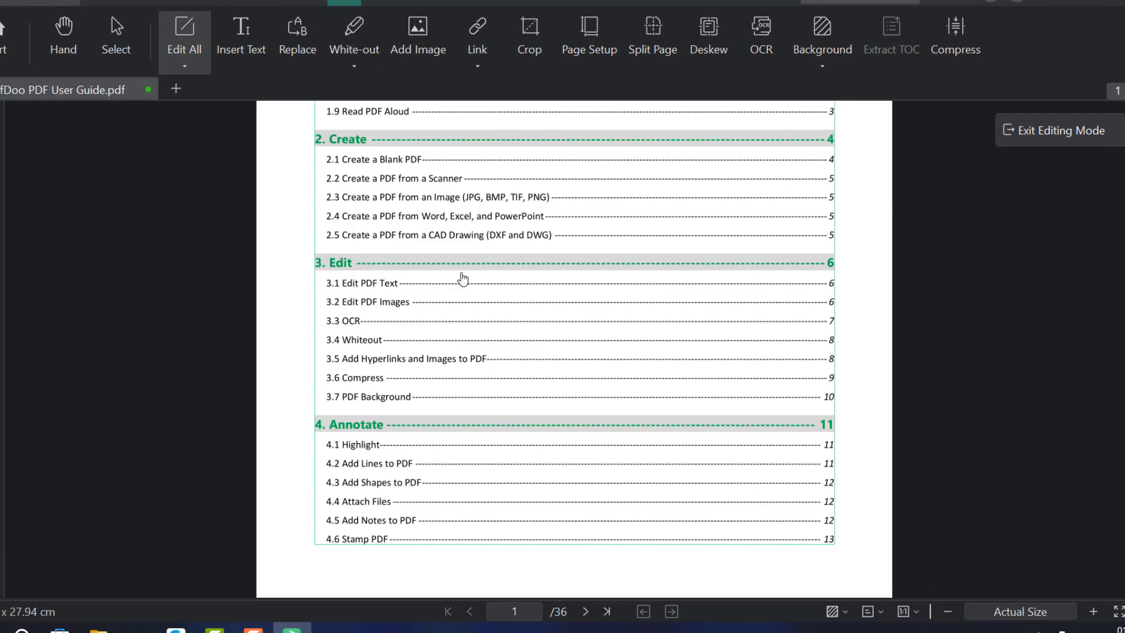
pyautogui.scroll(-10, 463, 278)
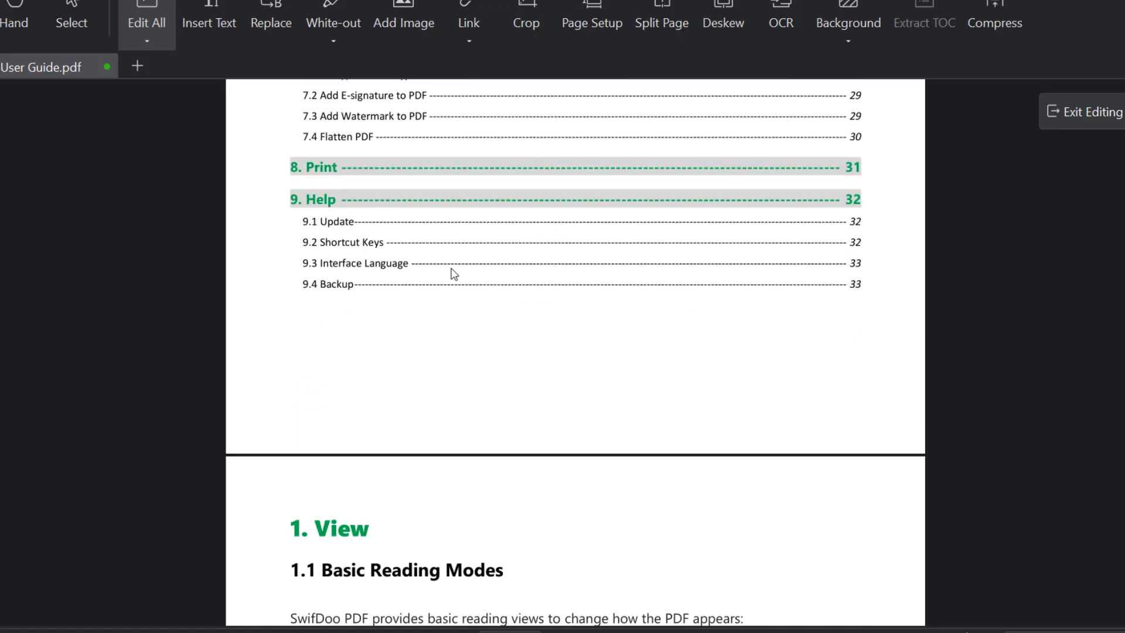
pyautogui.click(394, 241)
pyautogui.click(352, 241)
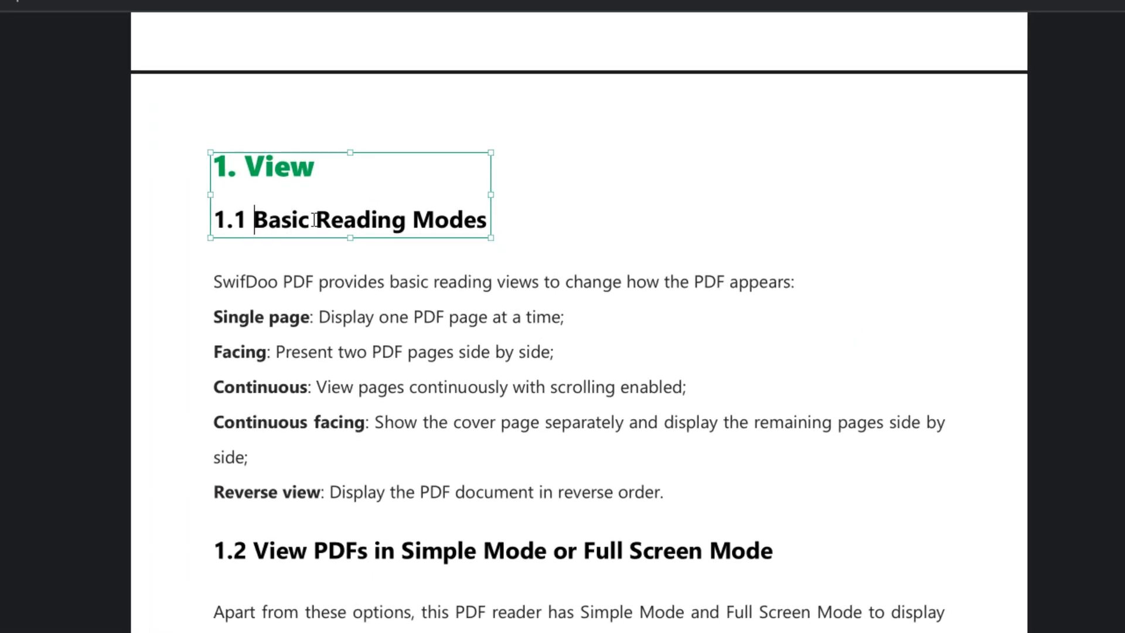
pyautogui.doubleClick(314, 220)
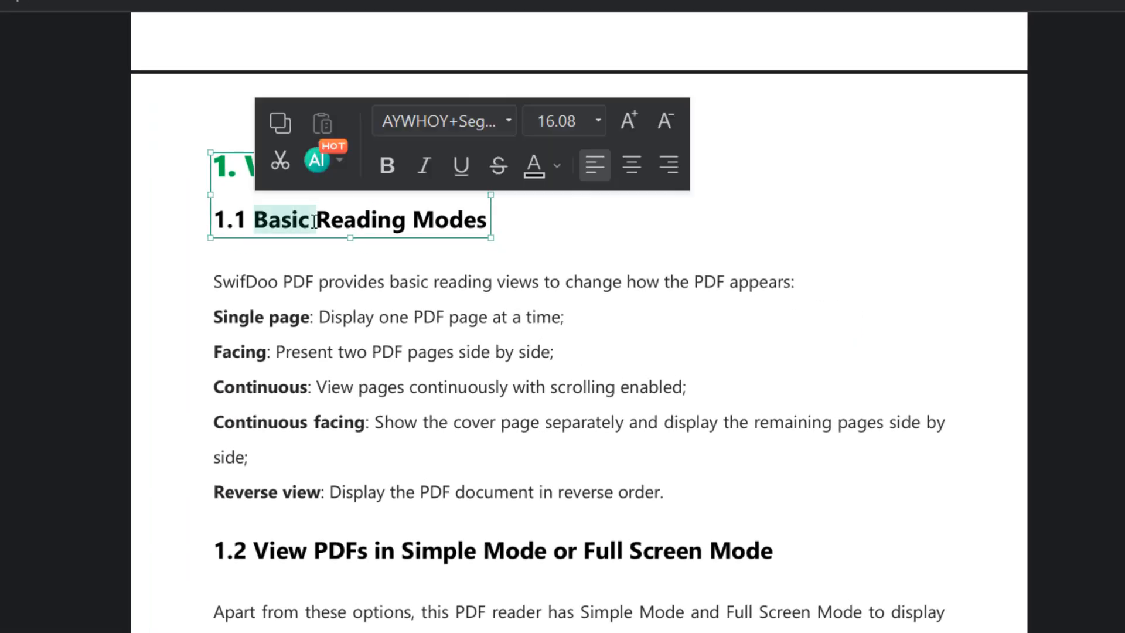
pyautogui.click(311, 220)
pyautogui.press('Delete')
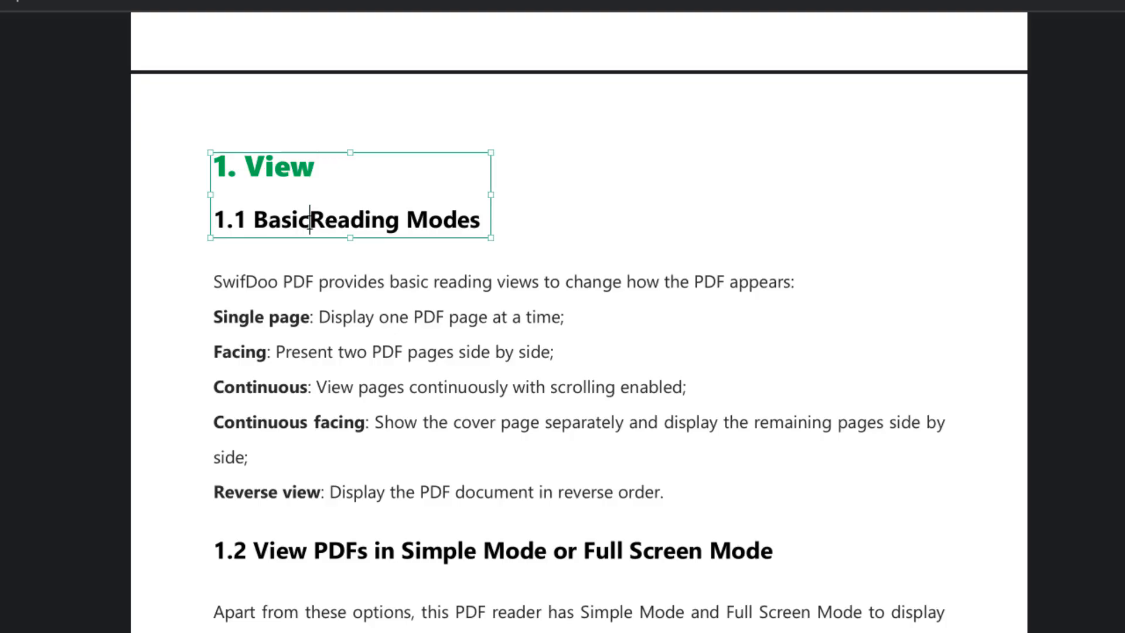
pyautogui.press('BackSpace')
pyautogui.press('BackSpace')
pyautogui.press('BackSpace')
pyautogui.press('BackSpace')
pyautogui.write('se')
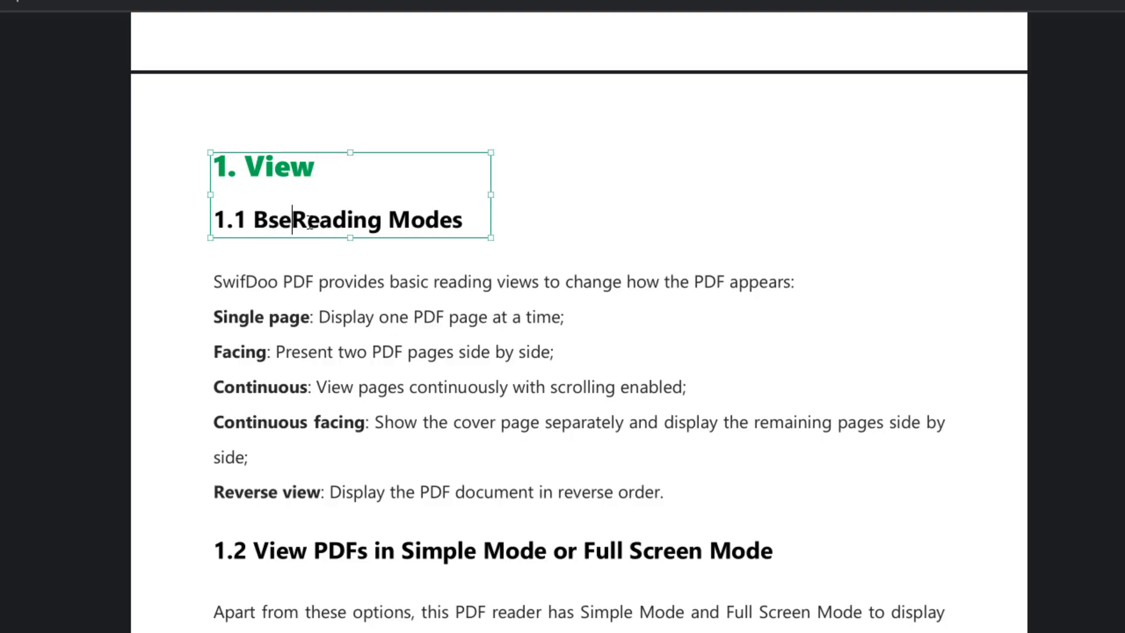
pyautogui.press('BackSpace')
pyautogui.press('BackSpace')
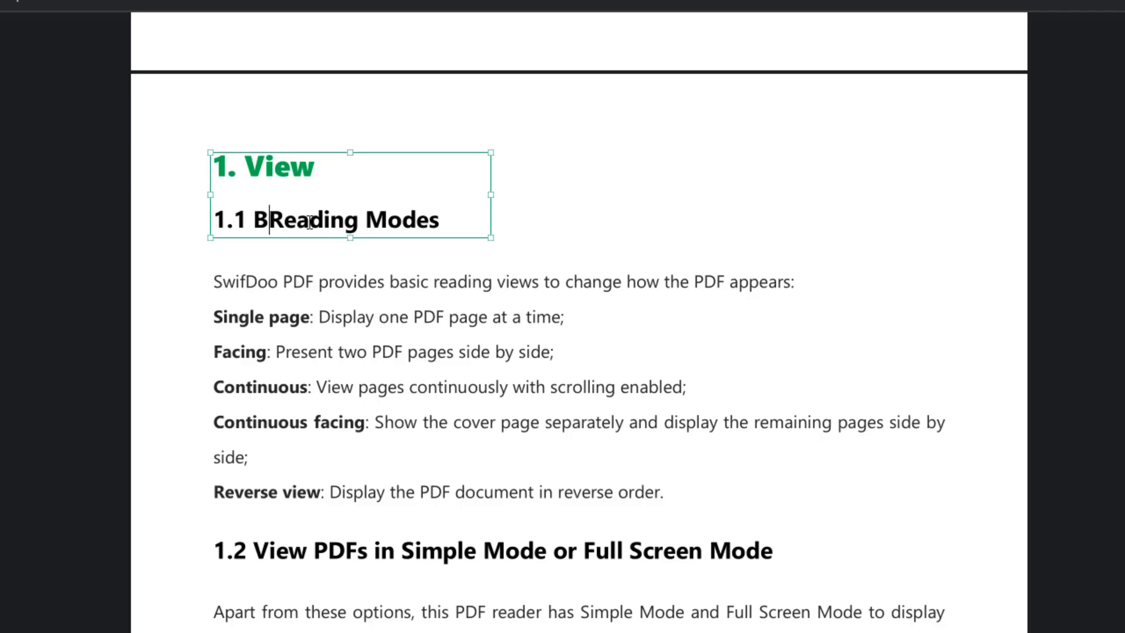
pyautogui.write('ase')
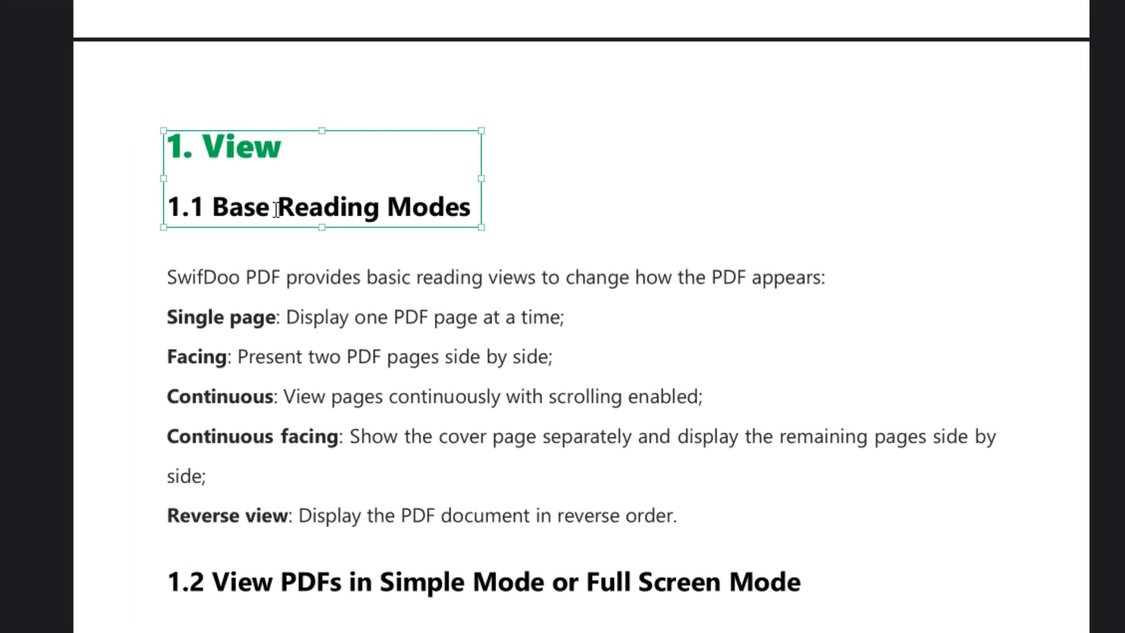
# Change "Base" back to "Basic" in the 1.1 heading and widen its text box so the heading fits on one line
pyautogui.press('BackSpace')
pyautogui.press('BackSpace')
pyautogui.press('BackSpace')
pyautogui.press('BackSpace')
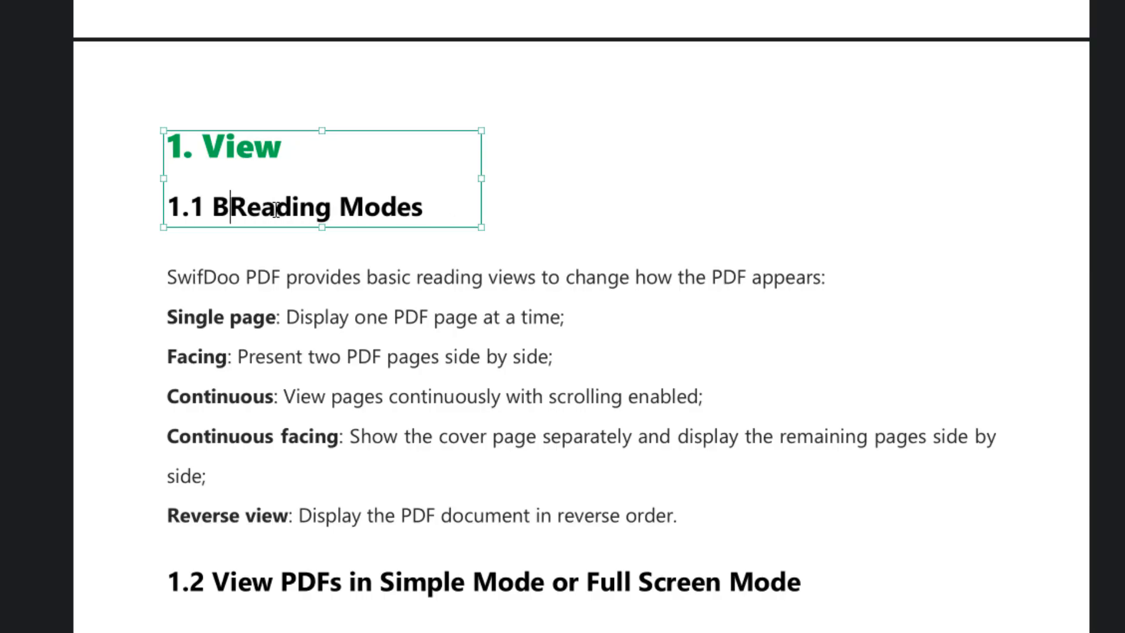
pyautogui.write('asic')
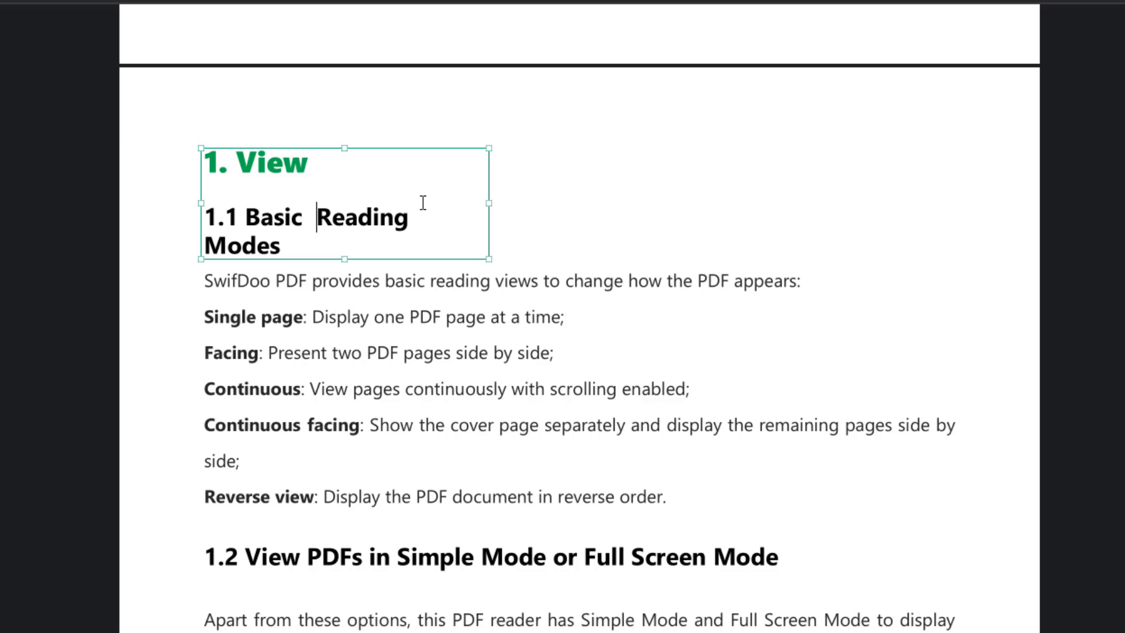
pyautogui.moveTo(490, 203); pyautogui.dragTo(624, 205)
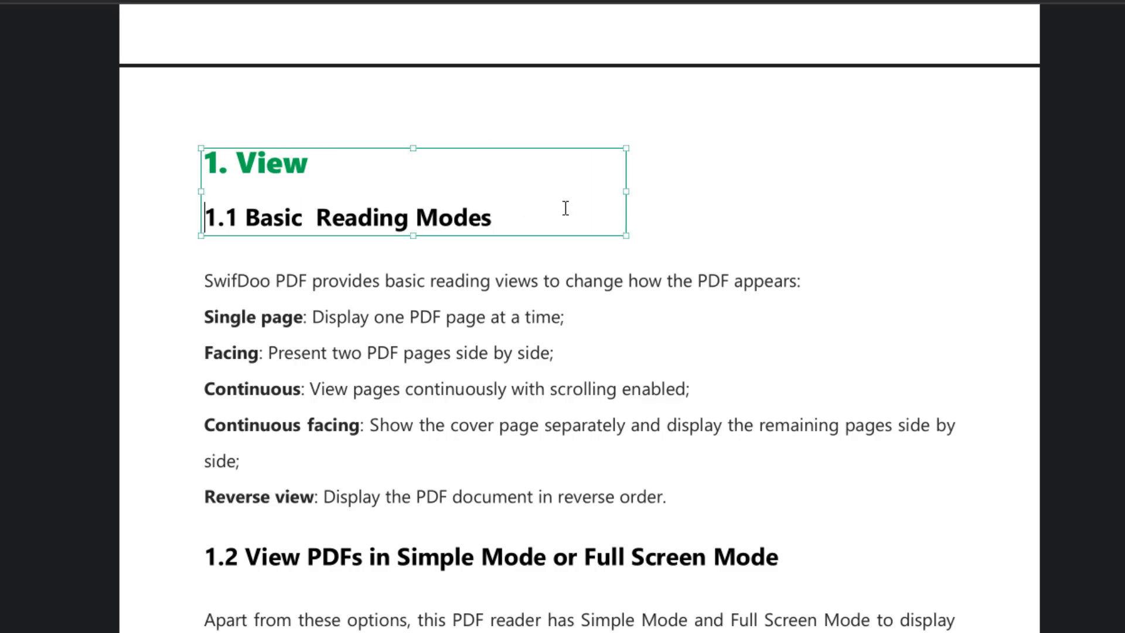
pyautogui.click(517, 245)
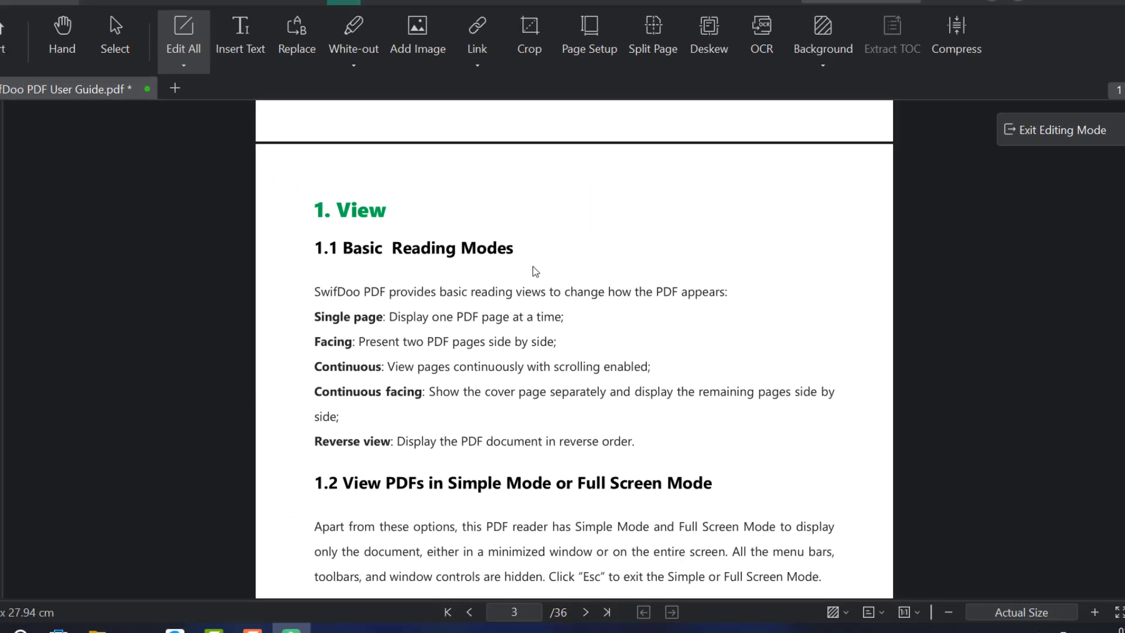
# Set "c Reading Modes" in the 1.1 heading to Agency FB and colour "Basic Reading Modes" red
pyautogui.moveTo(205, 219); pyautogui.dragTo(378, 219)
pyautogui.doubleClick(445, 252)
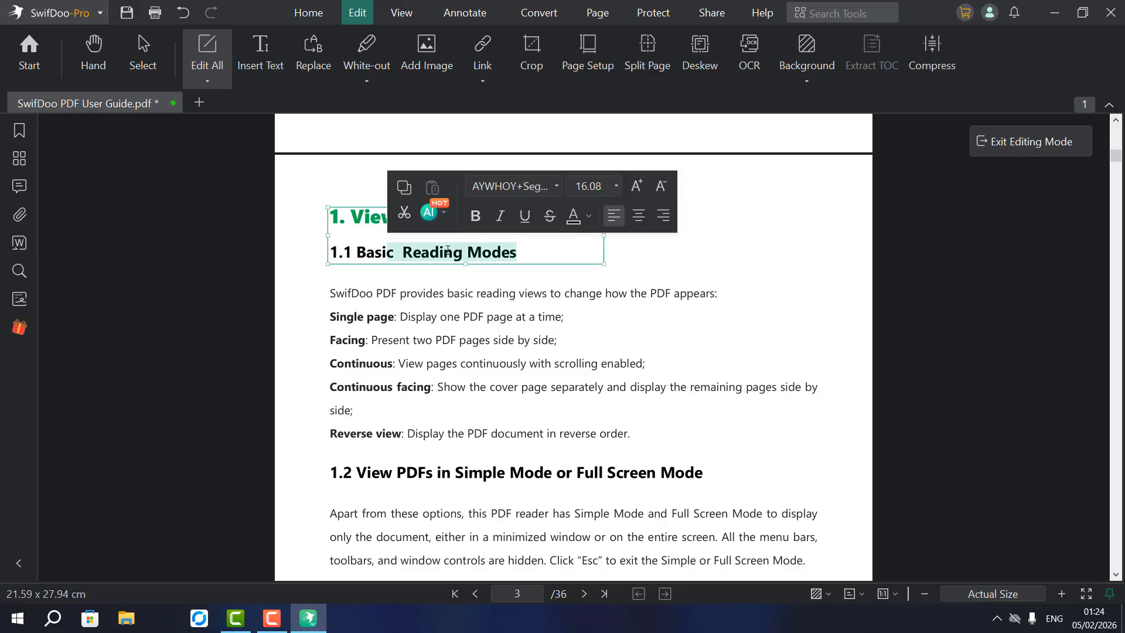
pyautogui.click(548, 186)
pyautogui.click(434, 321)
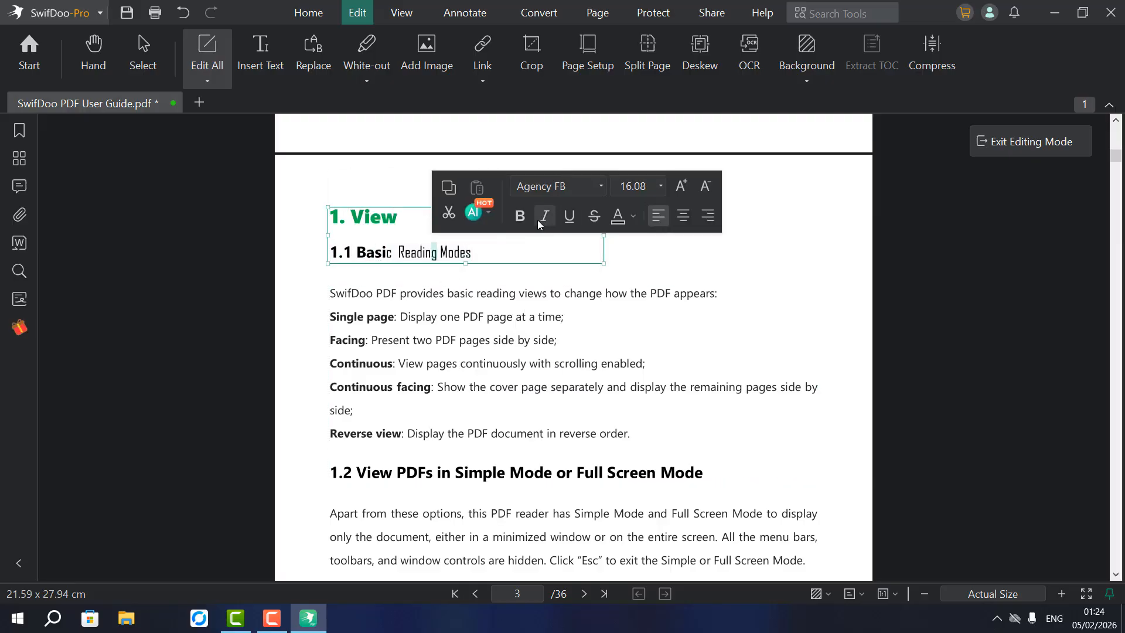
pyautogui.click(633, 217)
pyautogui.click(627, 443)
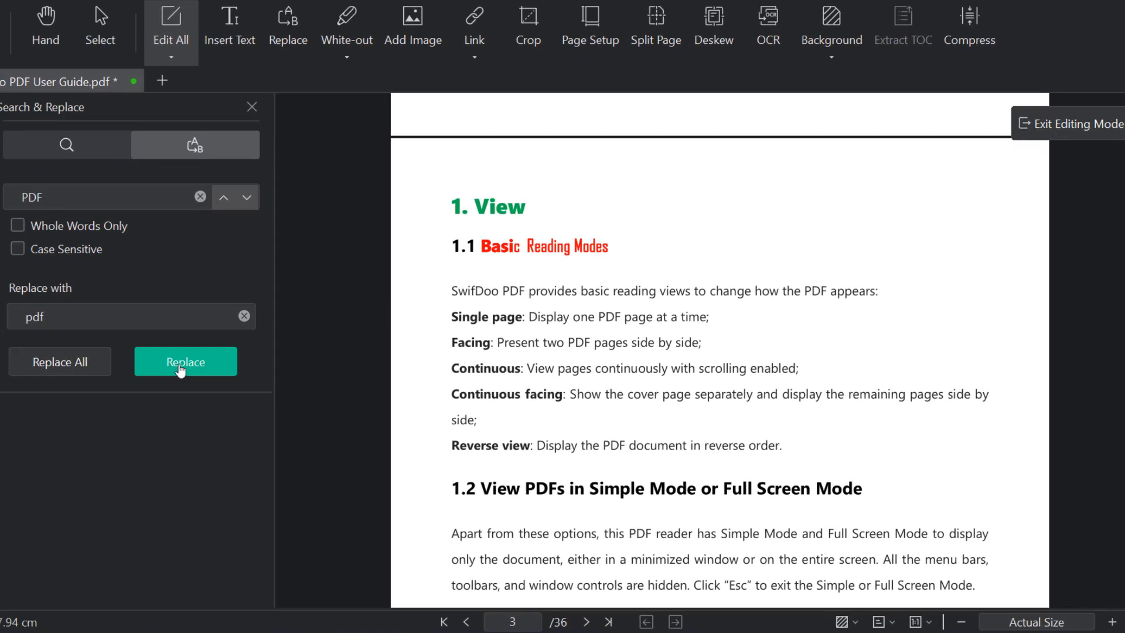
# Replace successive case-sensitive matches of "PDF" with "pdf" in the table of contents, up to entry 6.8 Split PDF Page
pyautogui.click(220, 360)
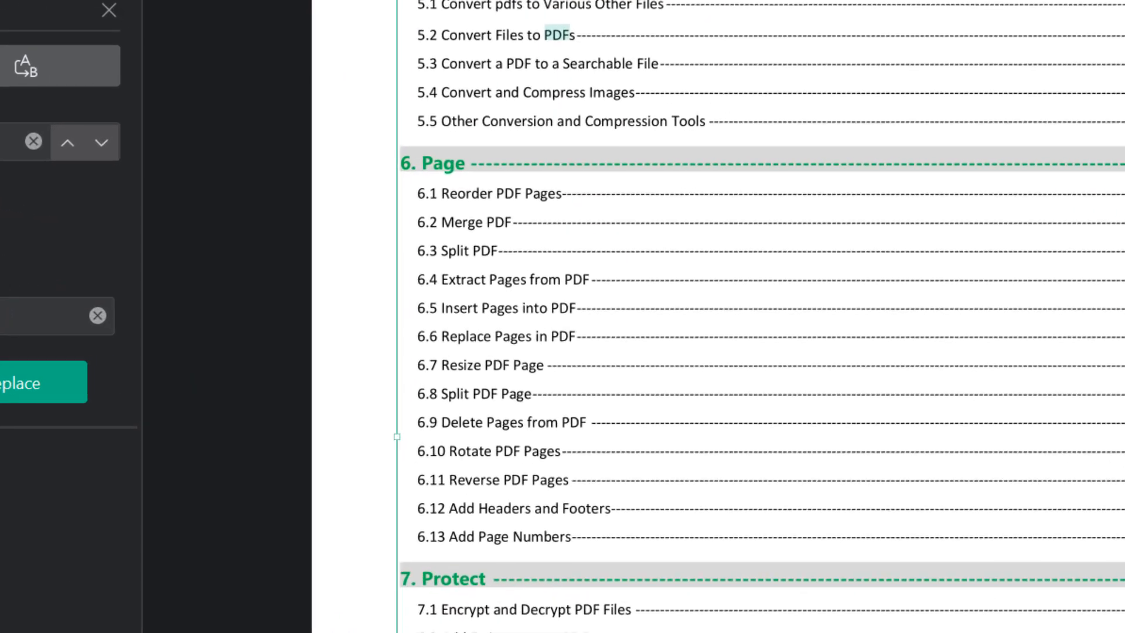
pyautogui.click(245, 196)
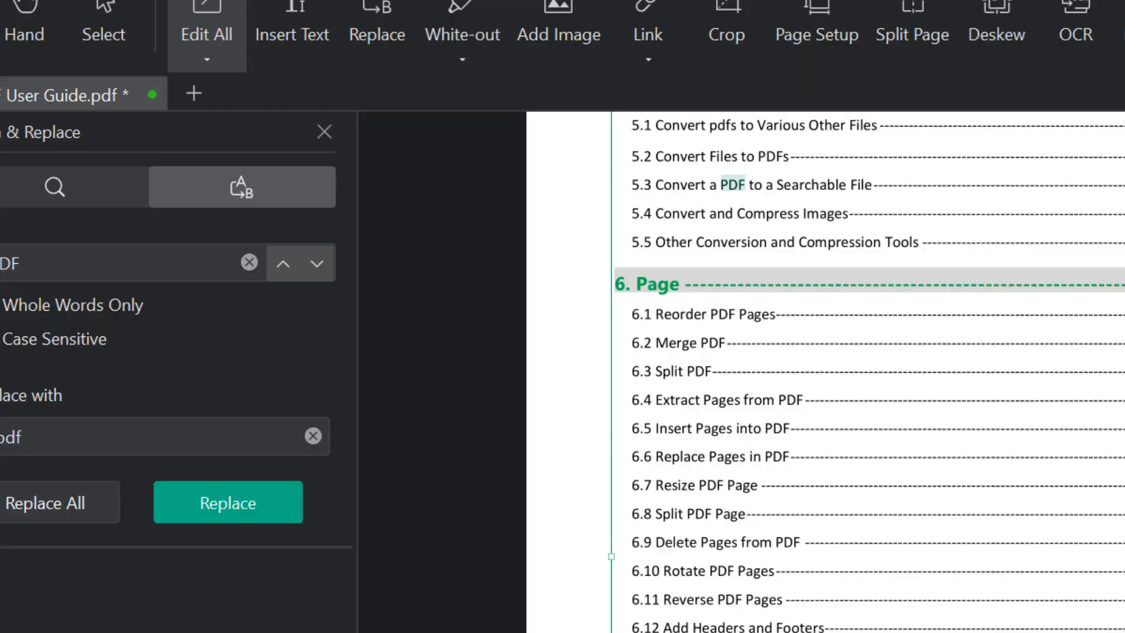
pyautogui.click(17, 404)
pyautogui.click(18, 405)
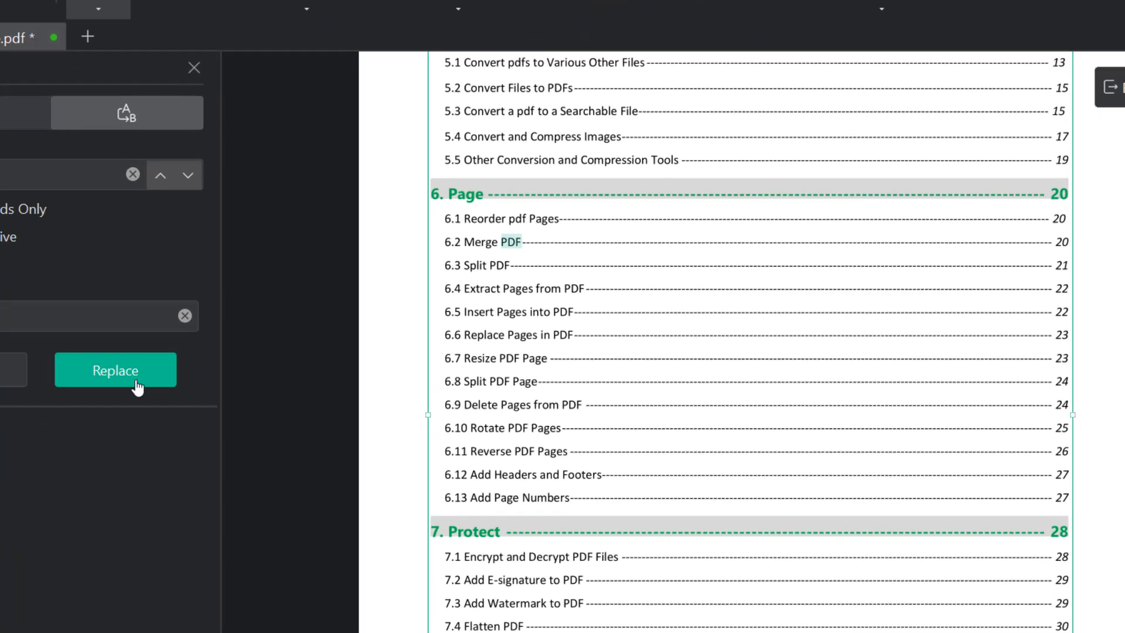
pyautogui.click(198, 369)
pyautogui.click(123, 386)
pyautogui.click(123, 386)
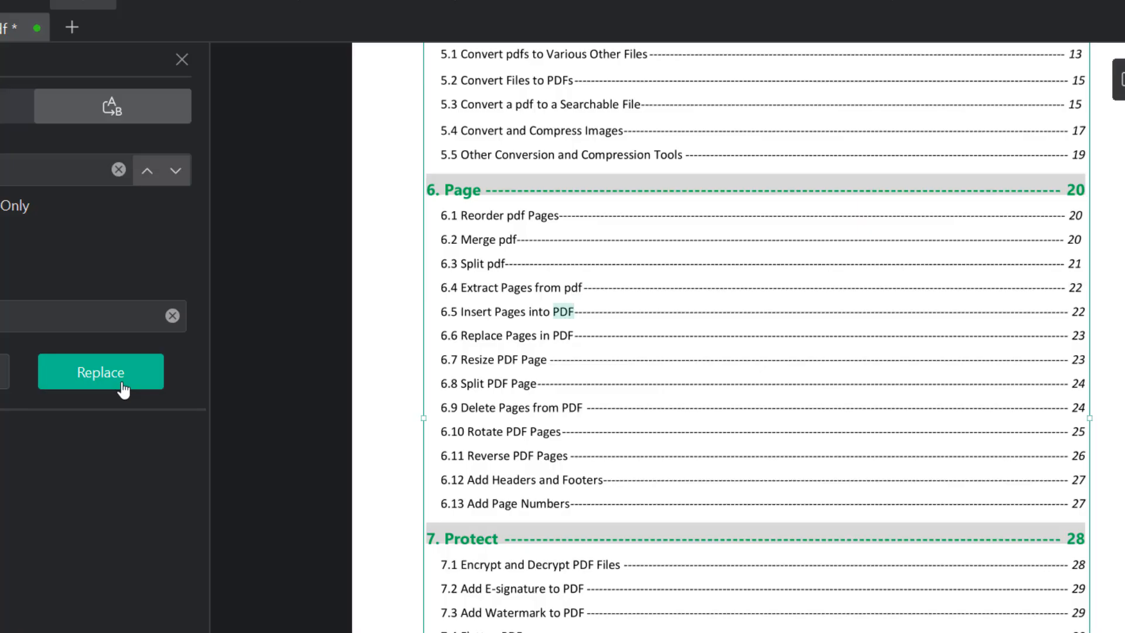
pyautogui.click(123, 386)
pyautogui.click(123, 387)
pyautogui.click(123, 386)
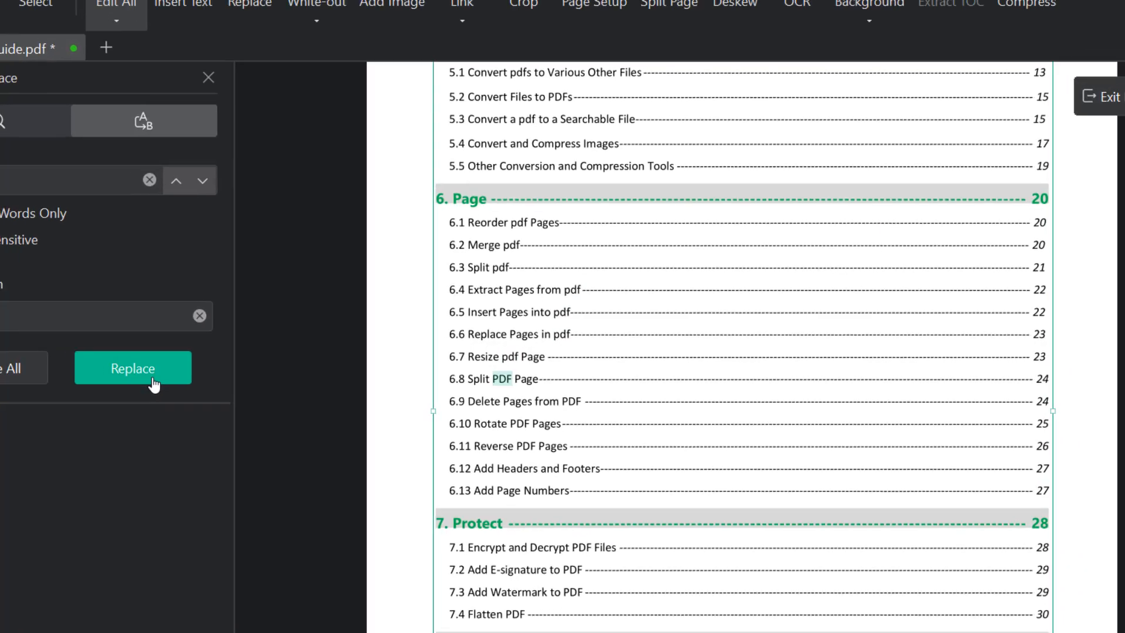
pyautogui.click(123, 387)
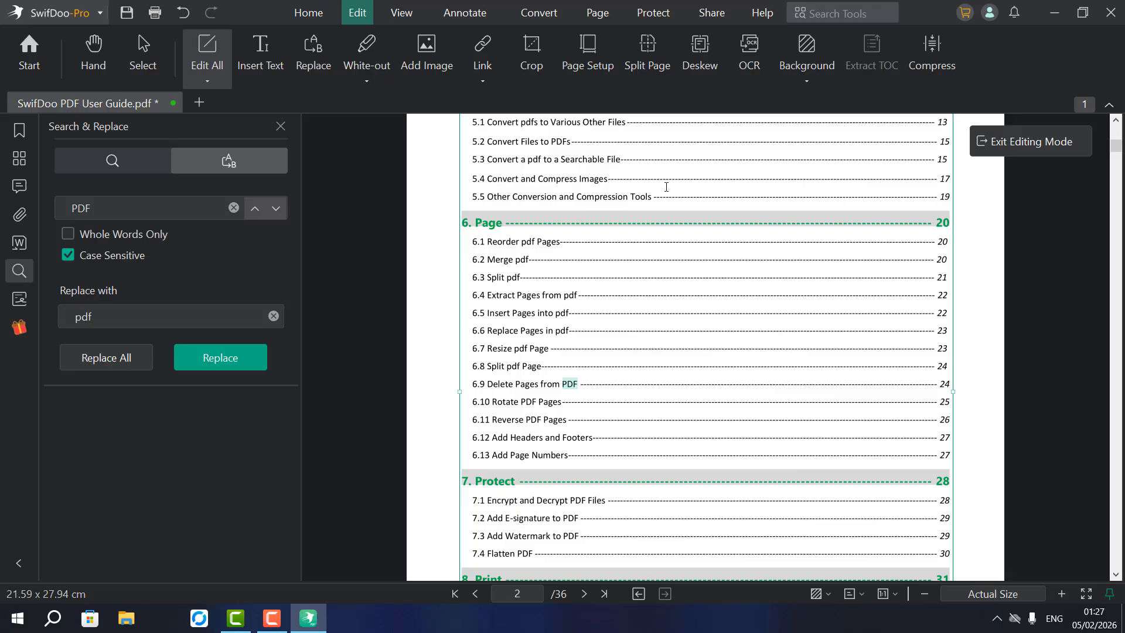
# Enlarge the Split Screen screenshot above section 1.6 slightly by stretching its upper corner outwards
pyautogui.scroll(-15, 666, 187)
pyautogui.click(613, 218)
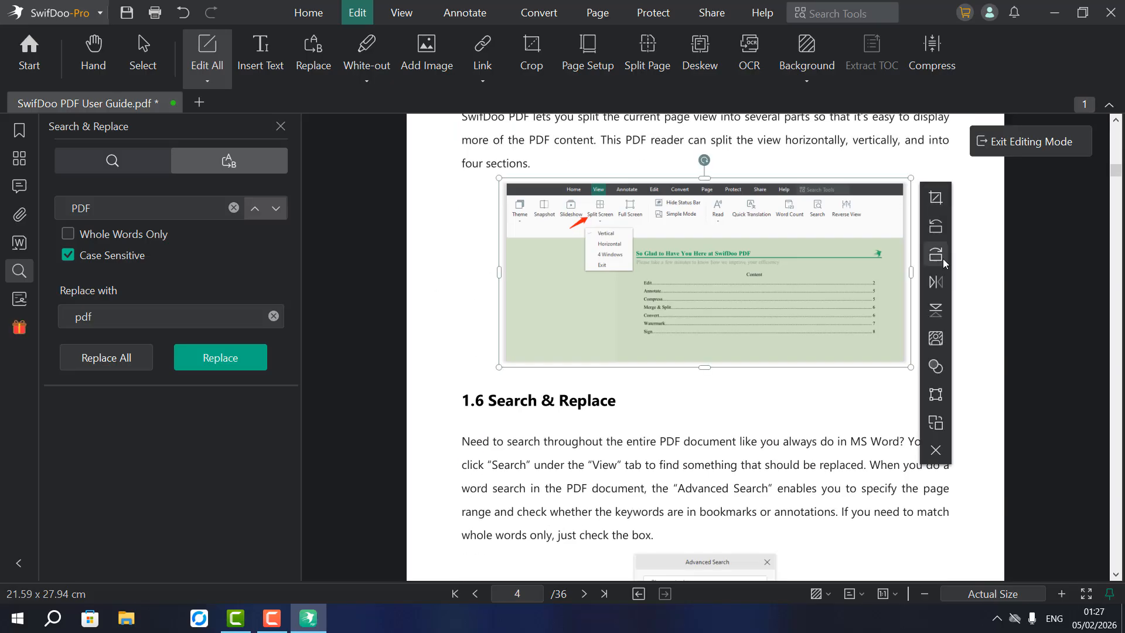
pyautogui.moveTo(911, 178)
pyautogui.mouseDown()
pyautogui.moveTo(876, 206)
pyautogui.moveTo(828, 217)
pyautogui.moveTo(924, 183)
pyautogui.moveTo(923, 173)
pyautogui.mouseUp()
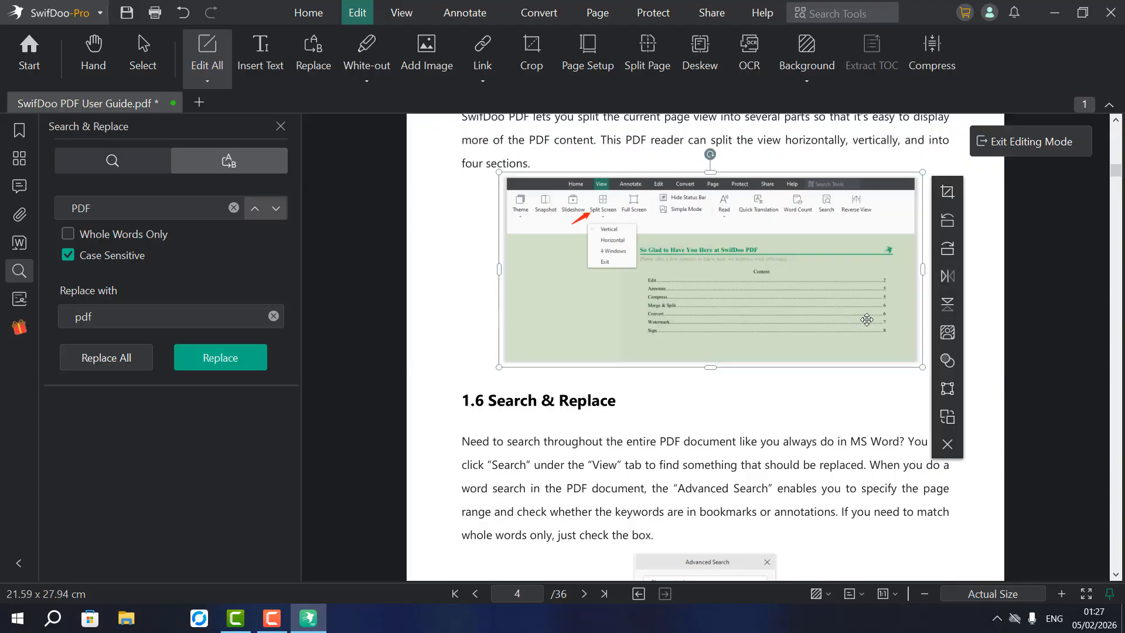
# Try to replace the Split Screen screenshot with an image from the Image hover folder on the desktop
pyautogui.rightClick(537, 230)
pyautogui.click(604, 495)
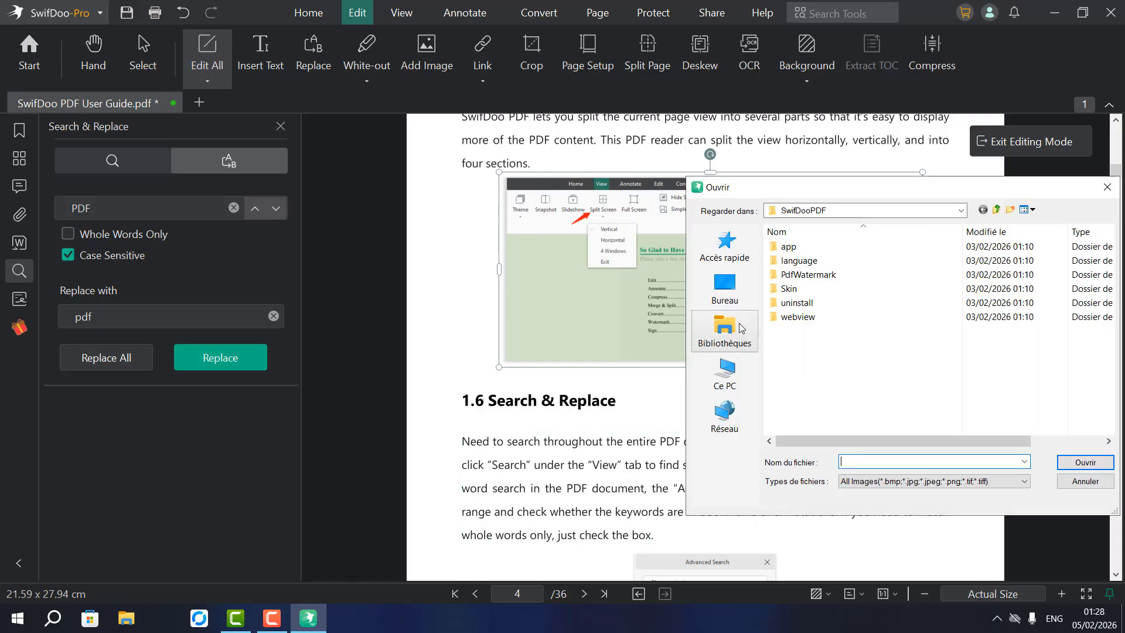
pyautogui.click(724, 375)
pyautogui.click(725, 290)
pyautogui.scroll(-2, 852, 383)
pyautogui.scroll(-2, 852, 387)
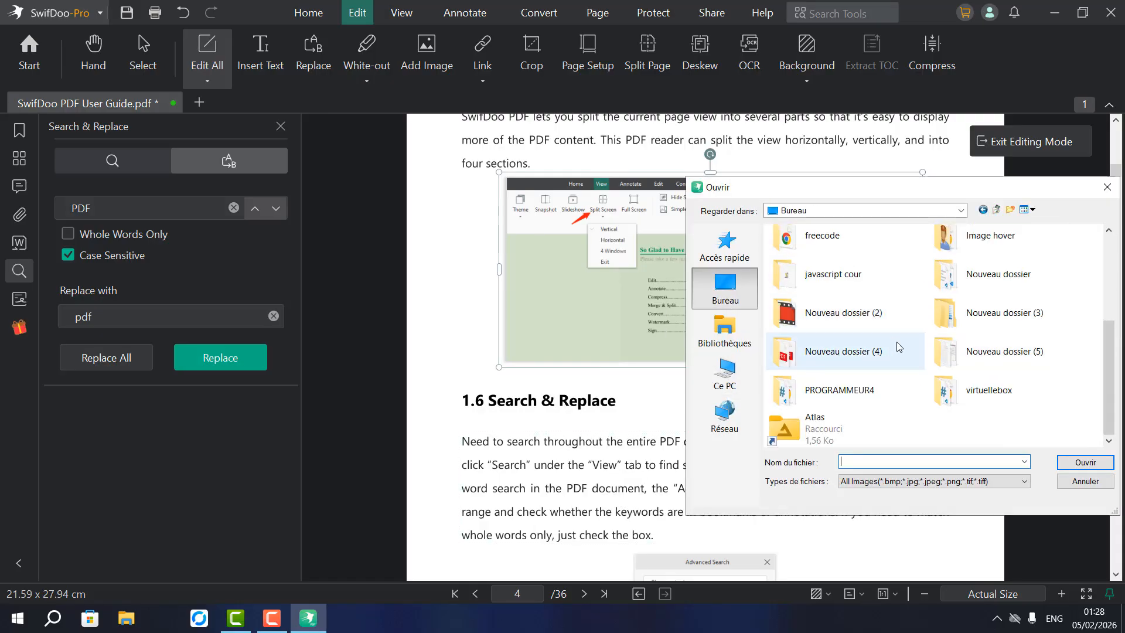
pyautogui.scroll(4, 897, 357)
pyautogui.scroll(-3, 944, 328)
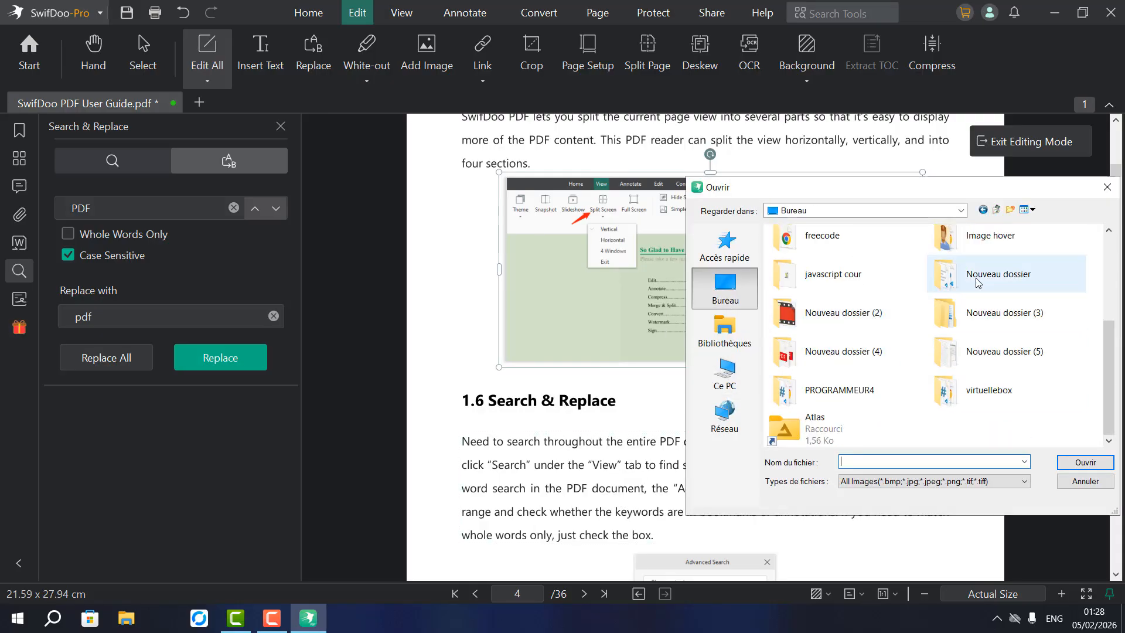
pyautogui.doubleClick(988, 239)
pyautogui.click(827, 250)
pyautogui.click(1084, 462)
# Choose to save the Split Screen screenshot as an image file
pyautogui.rightClick(556, 211)
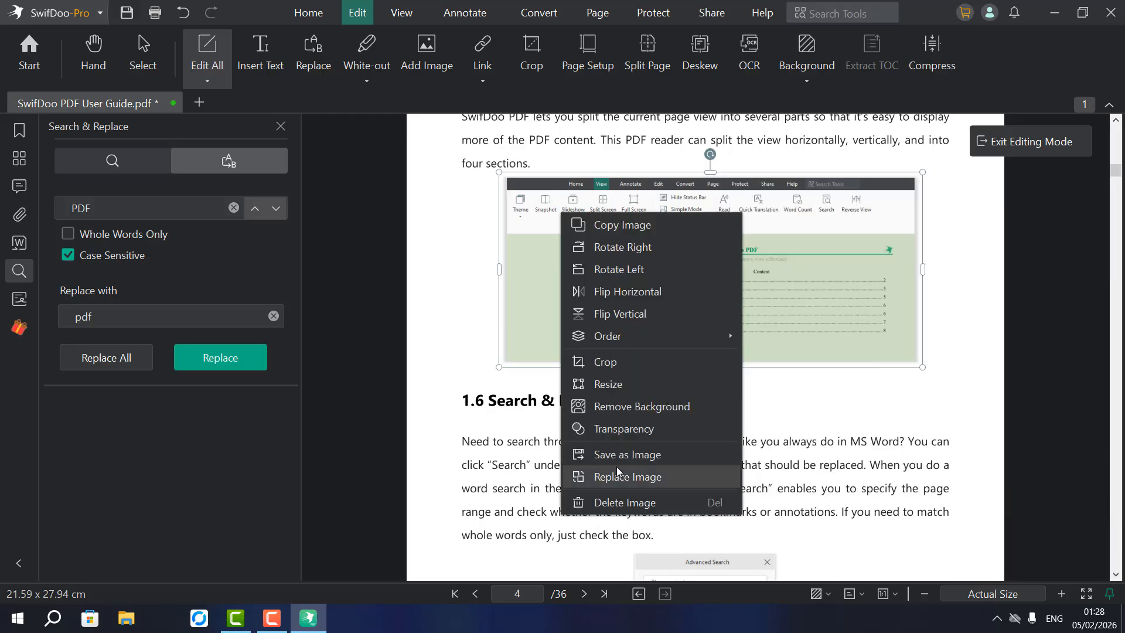
pyautogui.click(616, 455)
pyautogui.scroll(1, 82, 129)
pyautogui.click(82, 127)
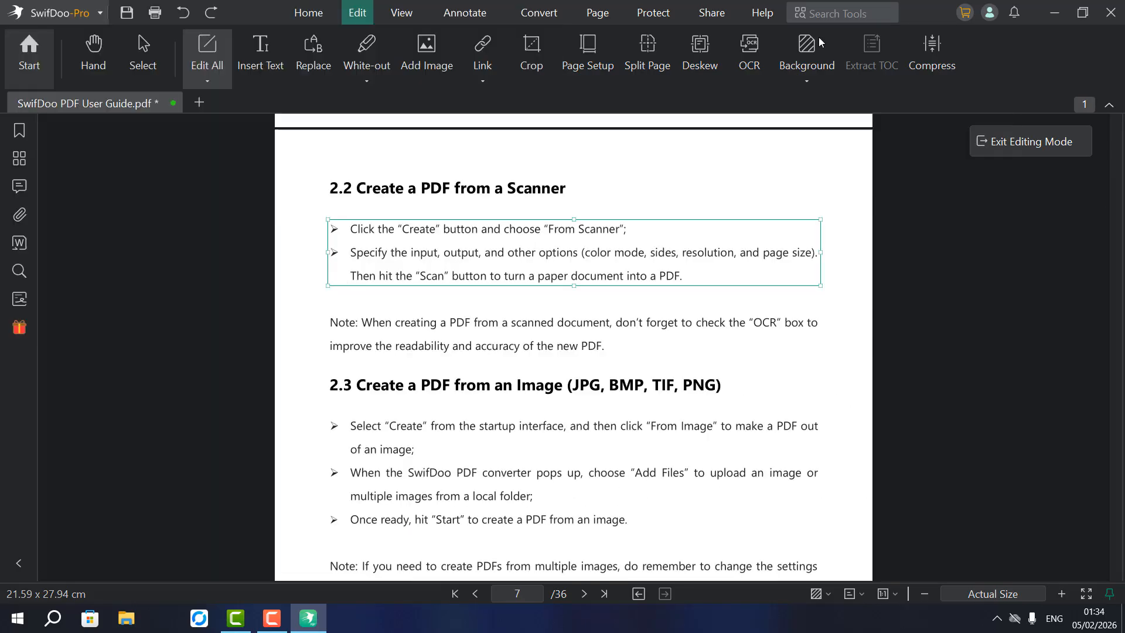
# Start adding a page background and choose standard yellow as its colour
pyautogui.click(811, 50)
pyautogui.click(846, 105)
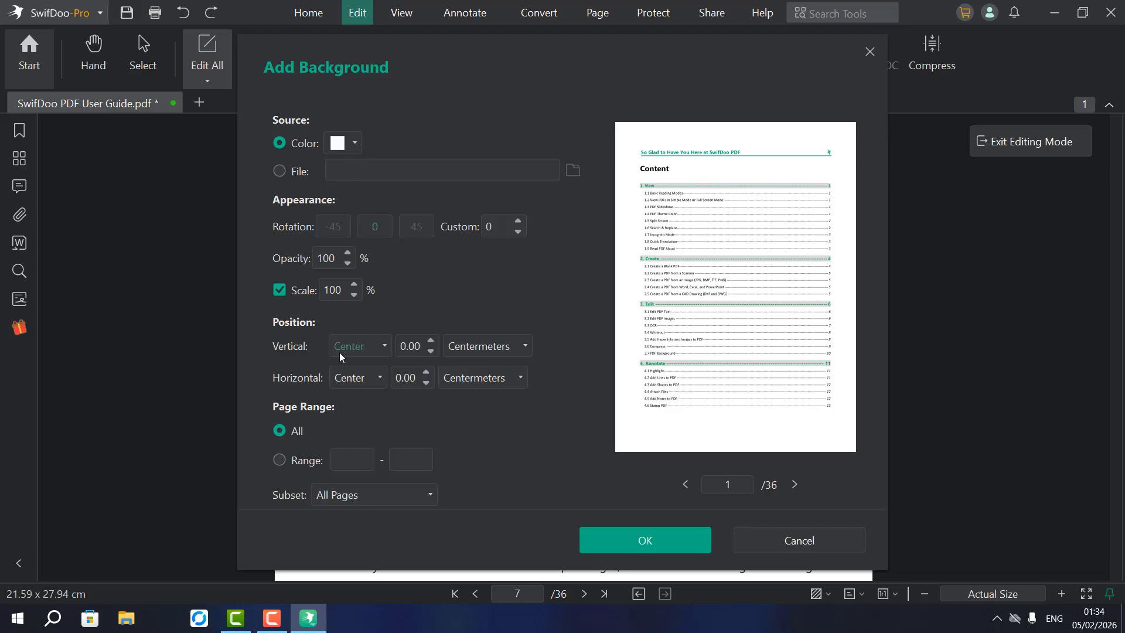
pyautogui.click(280, 171)
pyautogui.click(346, 143)
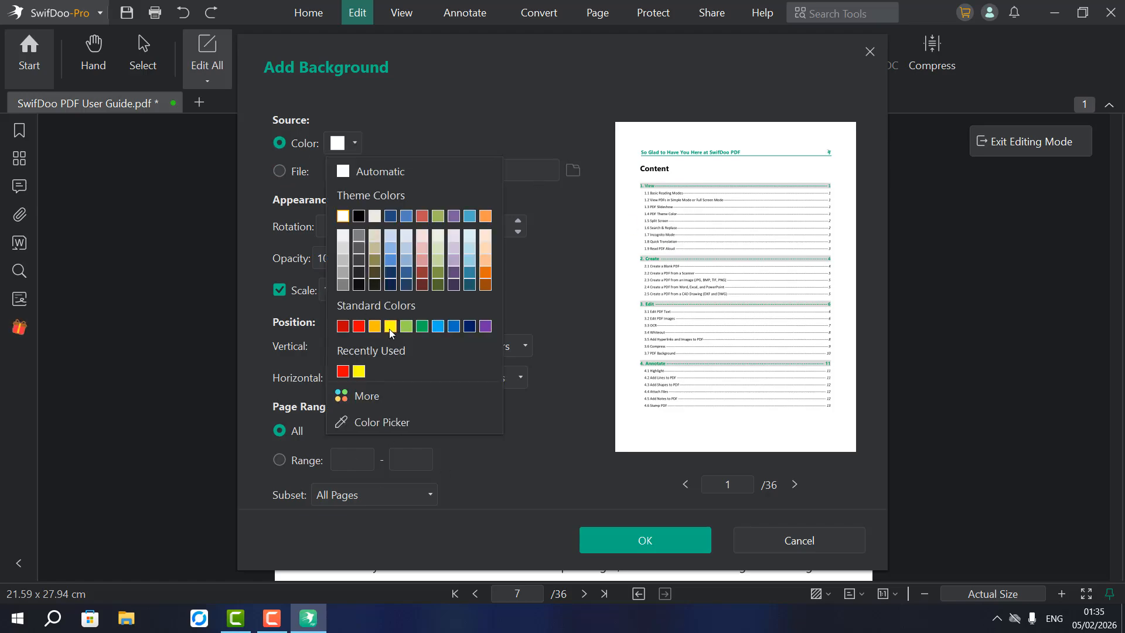
pyautogui.click(390, 326)
# Use the image file ChatGPT Image 17 janv. 2026, 23_40_38.png from the downloads folder as the background on all pages
pyautogui.click(280, 171)
pyautogui.click(573, 171)
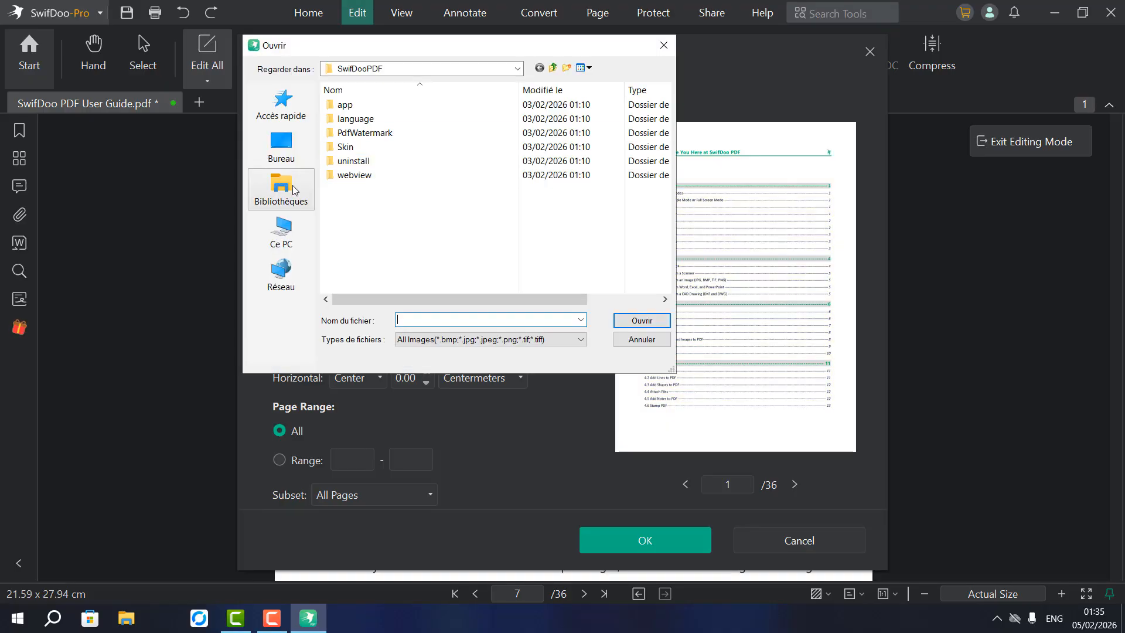
pyautogui.click(283, 149)
pyautogui.click(281, 187)
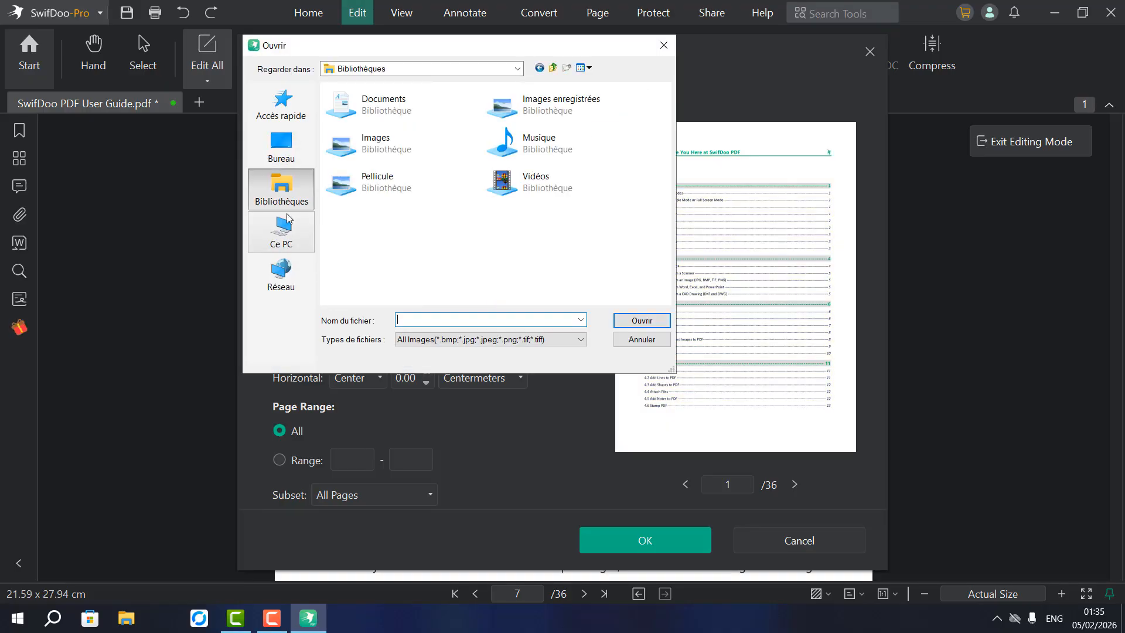
pyautogui.click(287, 147)
pyautogui.click(281, 105)
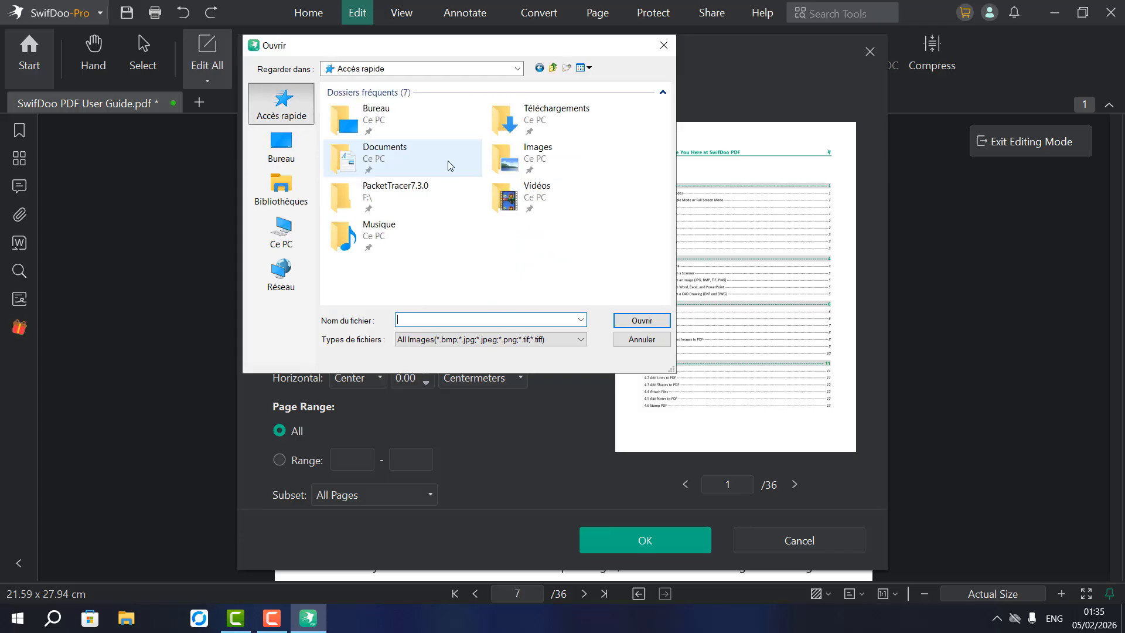
pyautogui.doubleClick(524, 117)
pyautogui.scroll(3, 365, 214)
pyautogui.click(375, 157)
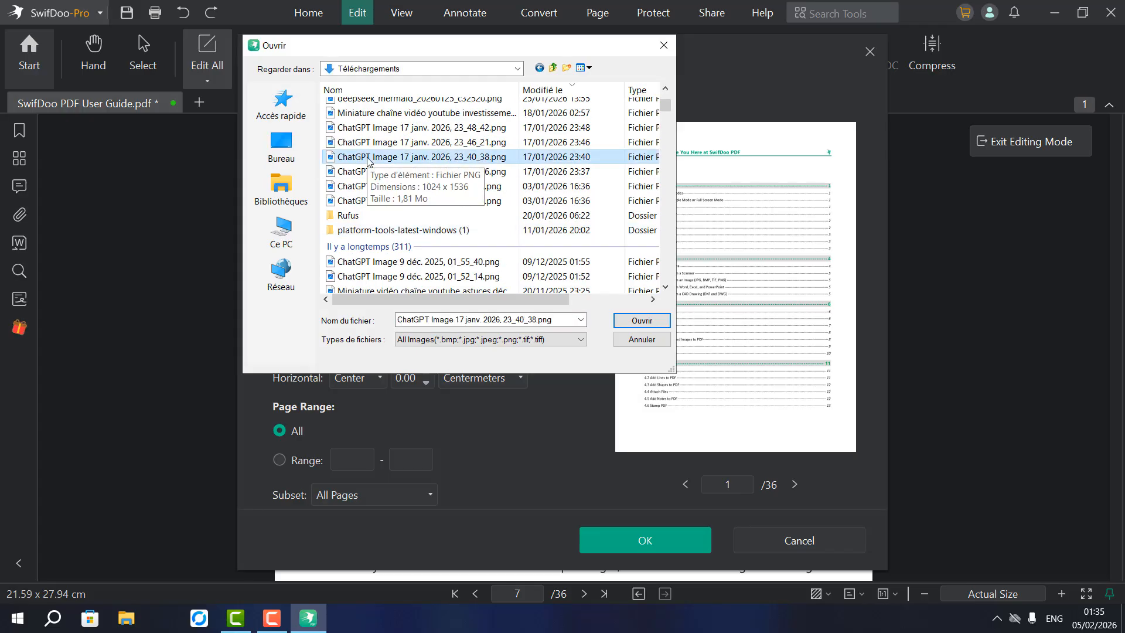
pyautogui.click(641, 320)
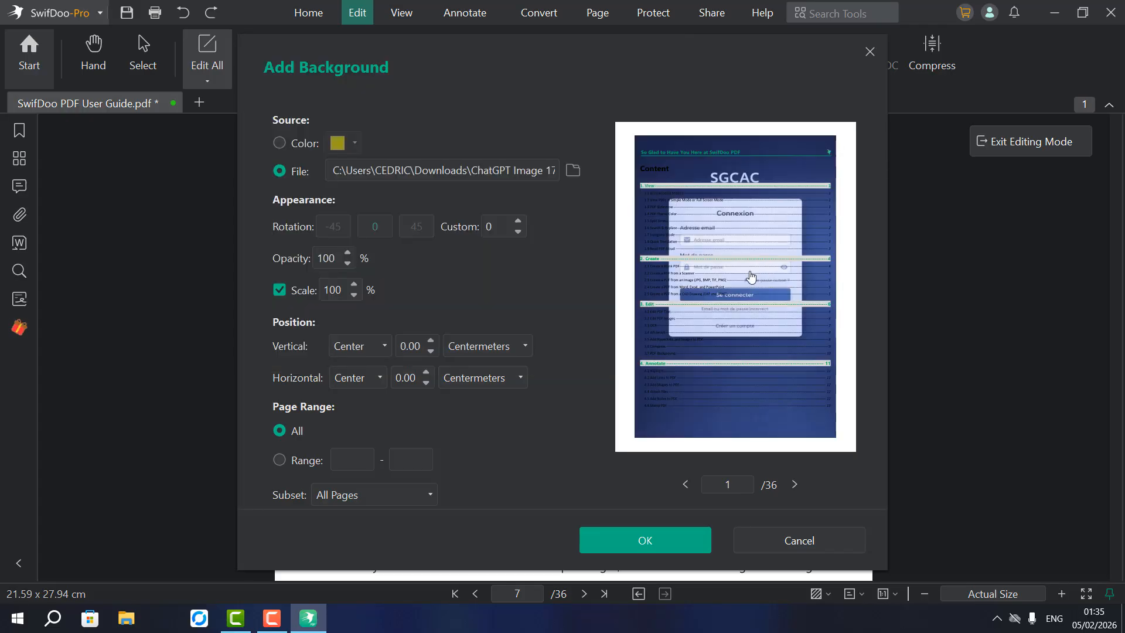
pyautogui.click(645, 530)
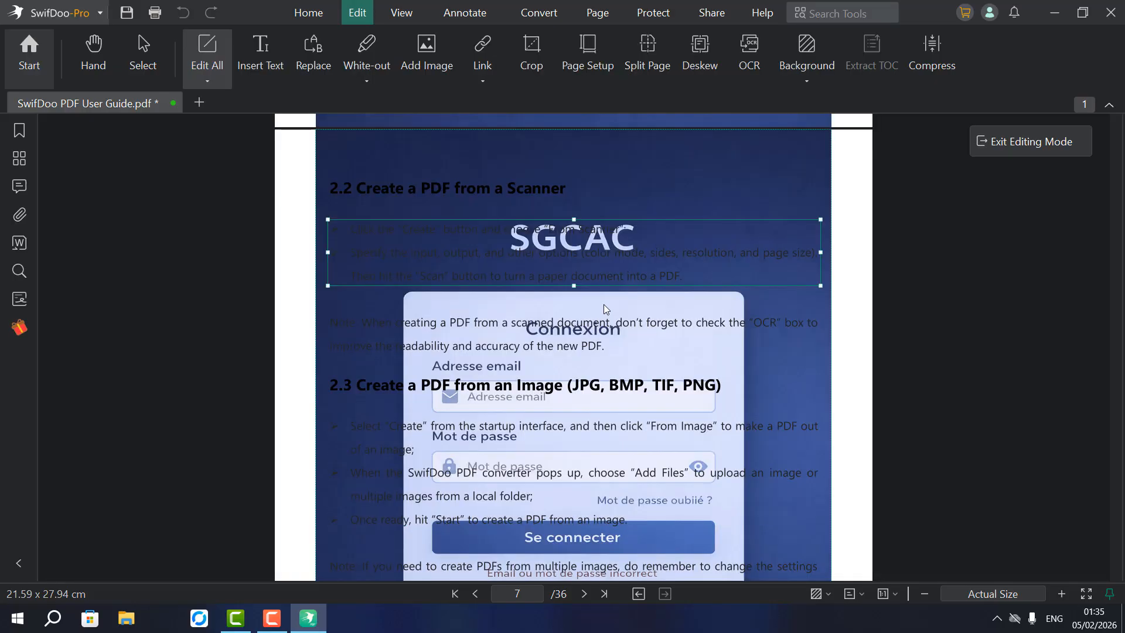
pyautogui.scroll(-10, 604, 304)
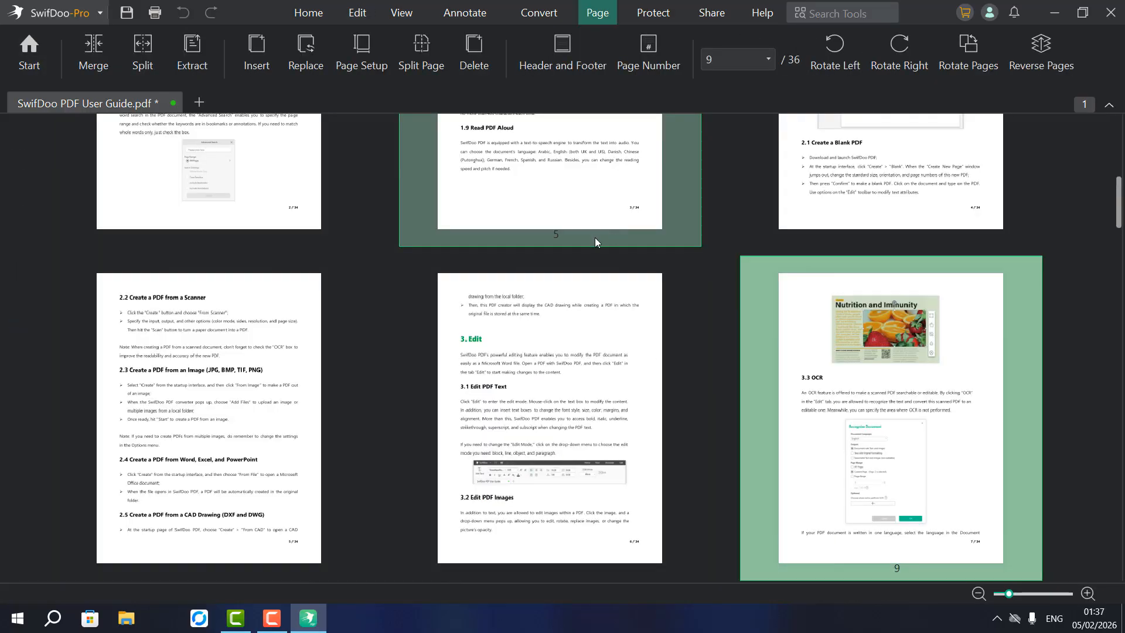
# Examine the page 5 thumbnail and its quick options for rotating, deleting, adding and enlarging the page
pyautogui.scroll(3, 595, 237)
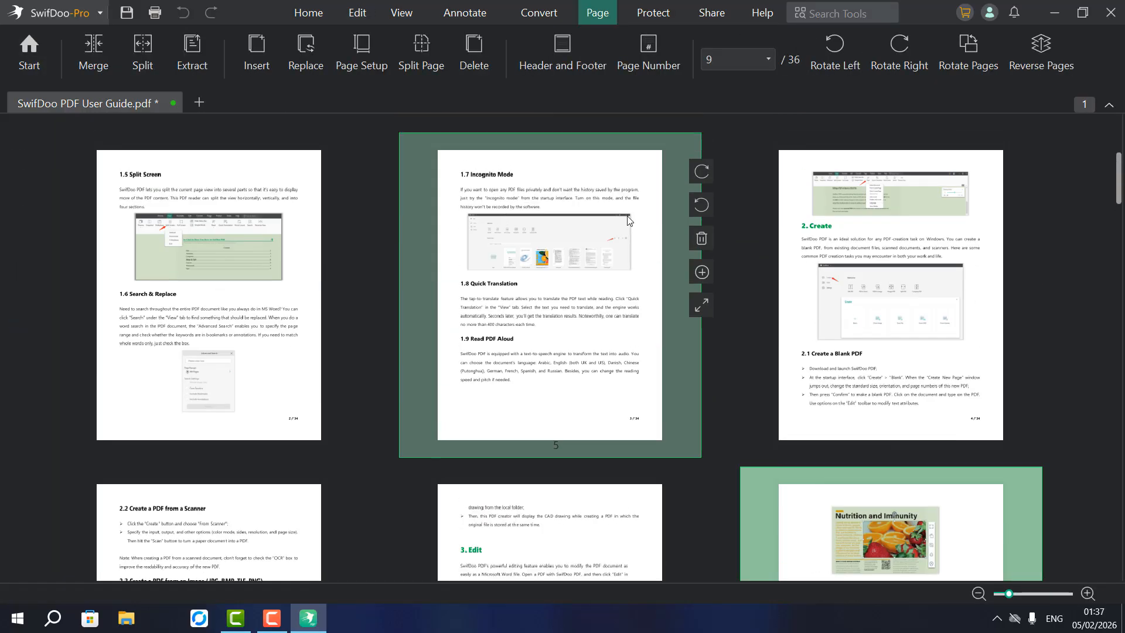
pyautogui.click(702, 274)
pyautogui.click(723, 302)
pyautogui.click(683, 353)
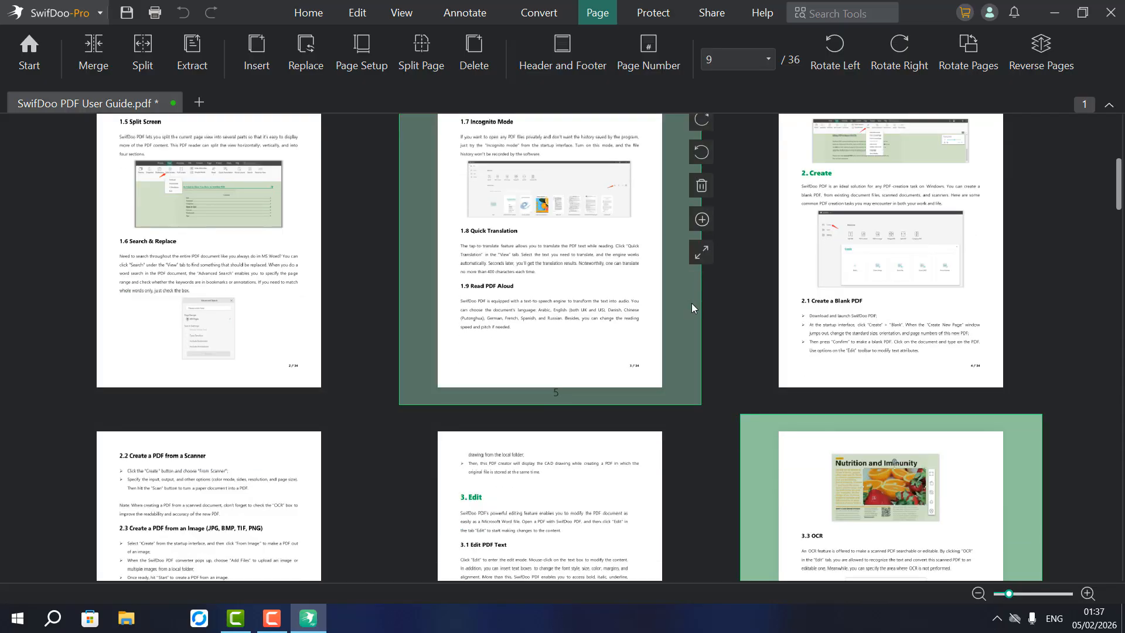
pyautogui.click(702, 240)
pyautogui.click(747, 300)
pyautogui.click(696, 353)
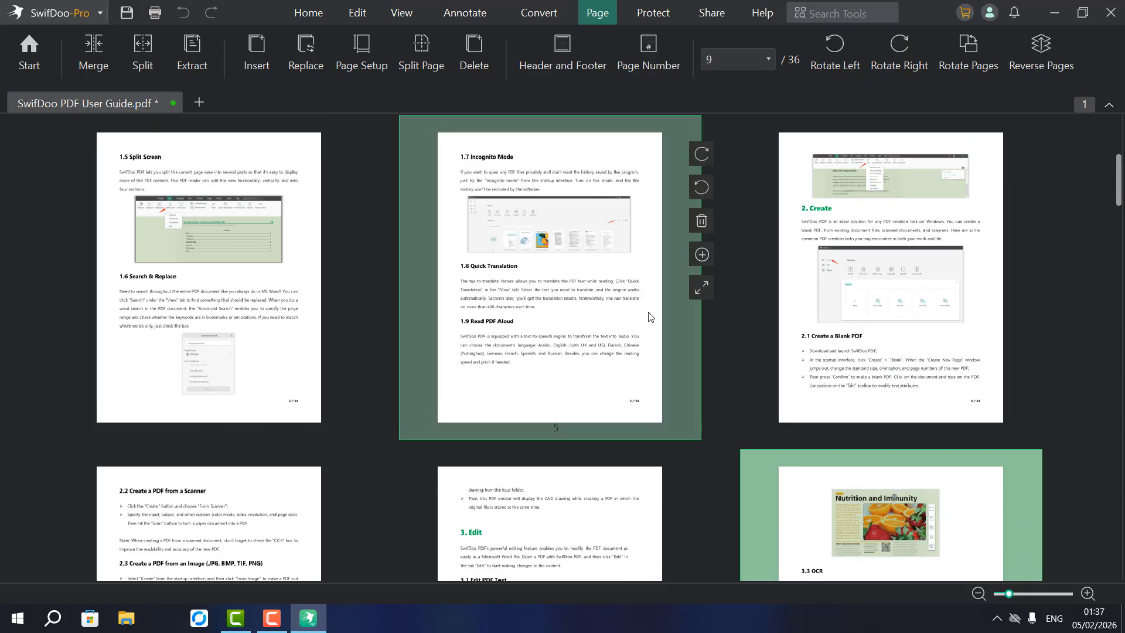
pyautogui.scroll(1, 674, 264)
pyautogui.click(702, 289)
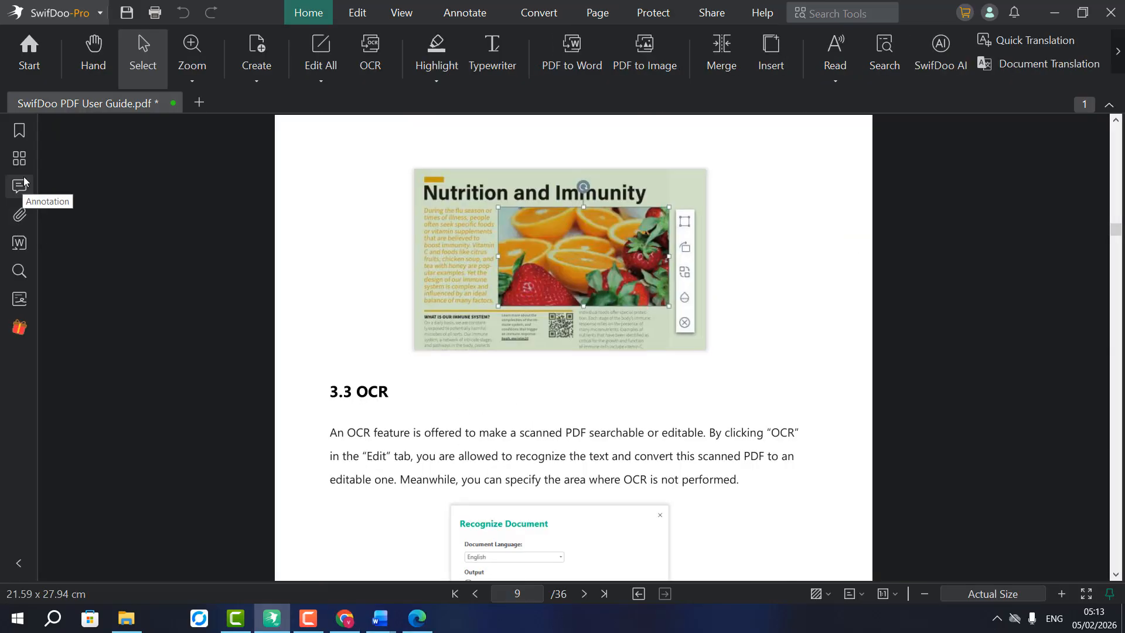
# Show the document's digital signature list and select the area over the 3.3 OCR heading and image corner for editing
pyautogui.click(19, 298)
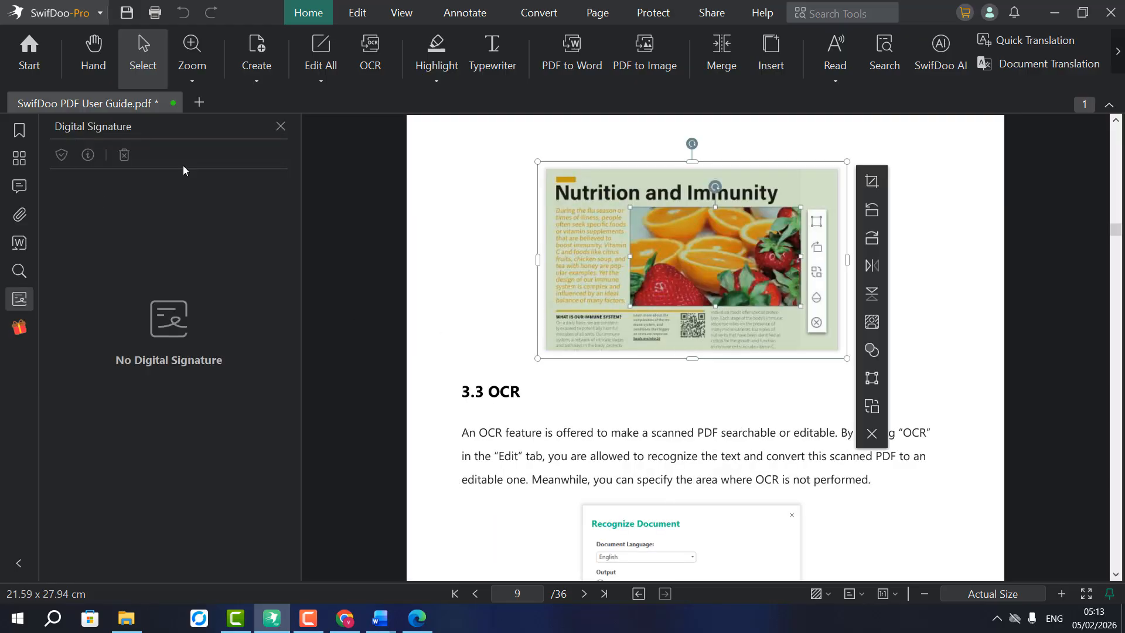
pyautogui.moveTo(477, 315); pyautogui.dragTo(629, 407)
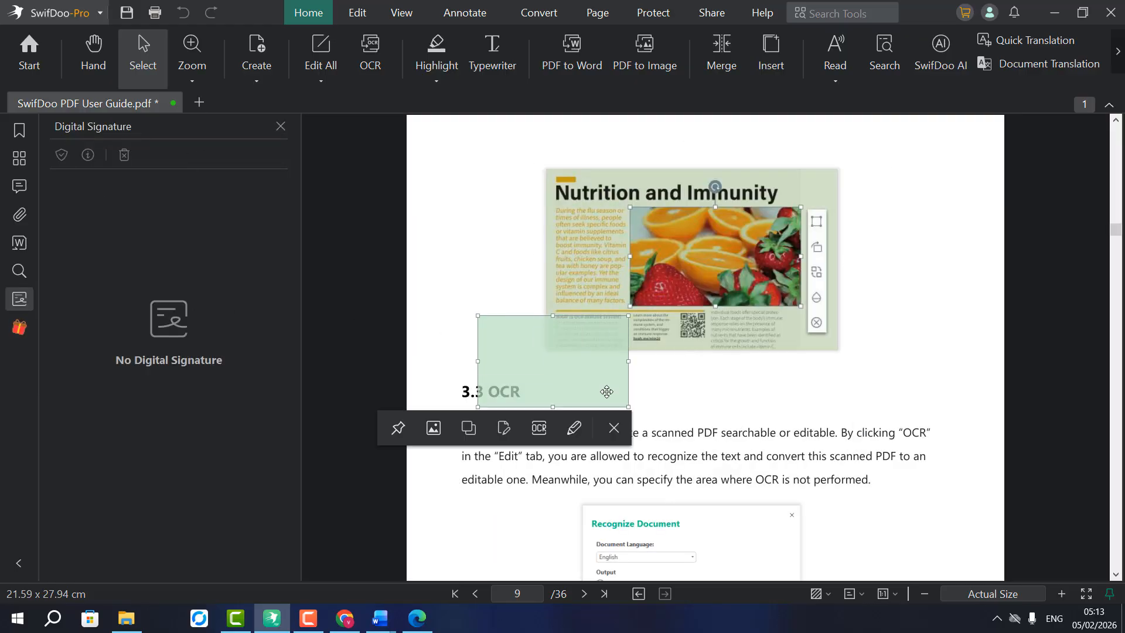
pyautogui.click(613, 427)
pyautogui.moveTo(418, 300); pyautogui.dragTo(577, 386)
pyautogui.click(454, 412)
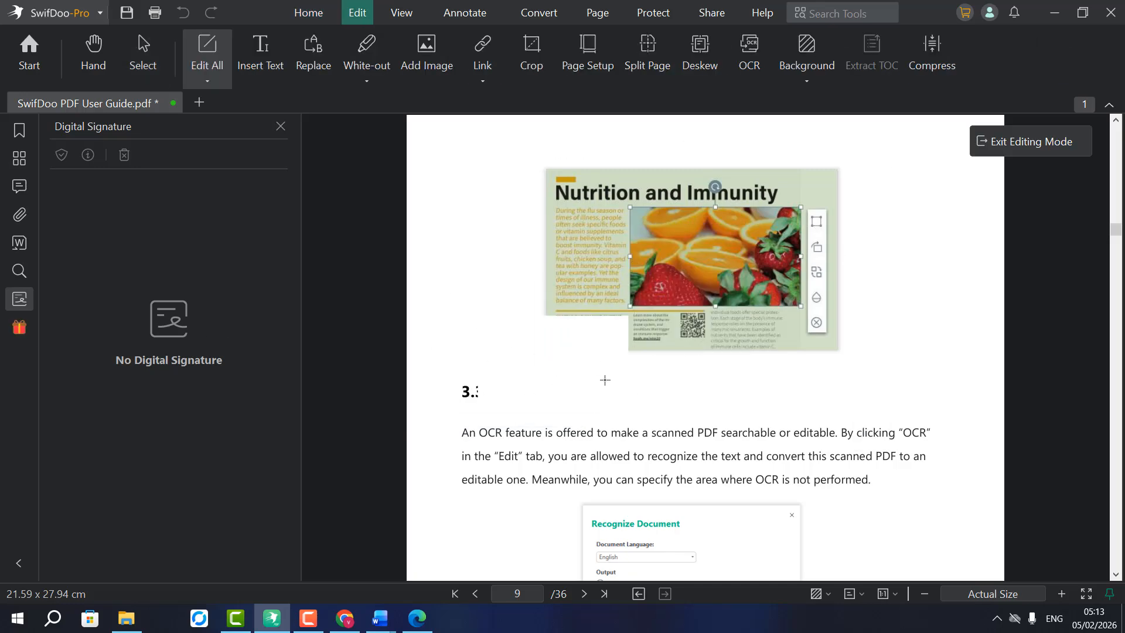
# Try to add a text box over the OCR paragraph on page 9
pyautogui.click(866, 339)
pyautogui.scroll(-2, 534, 482)
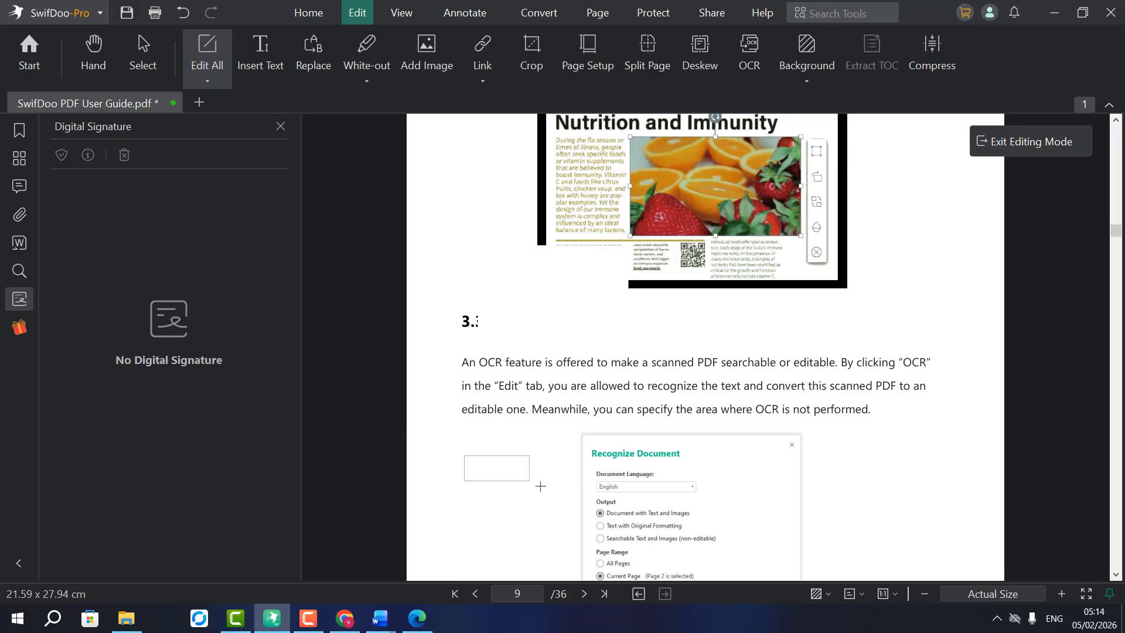
pyautogui.scroll(3, 437, 354)
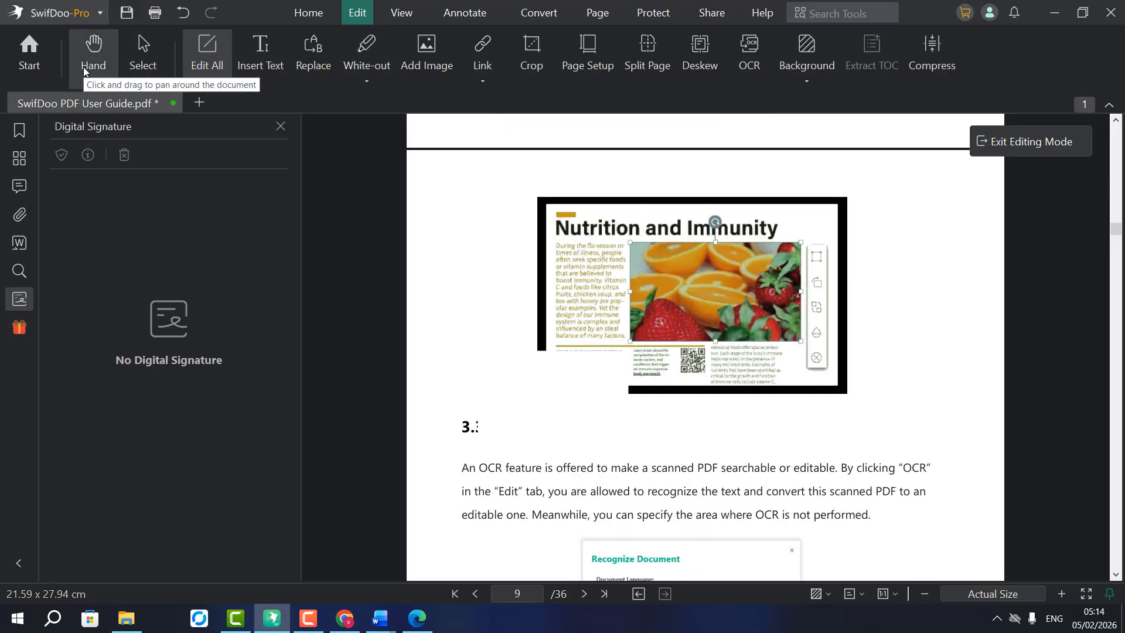
pyautogui.click(93, 46)
pyautogui.moveTo(582, 496); pyautogui.dragTo(564, 504)
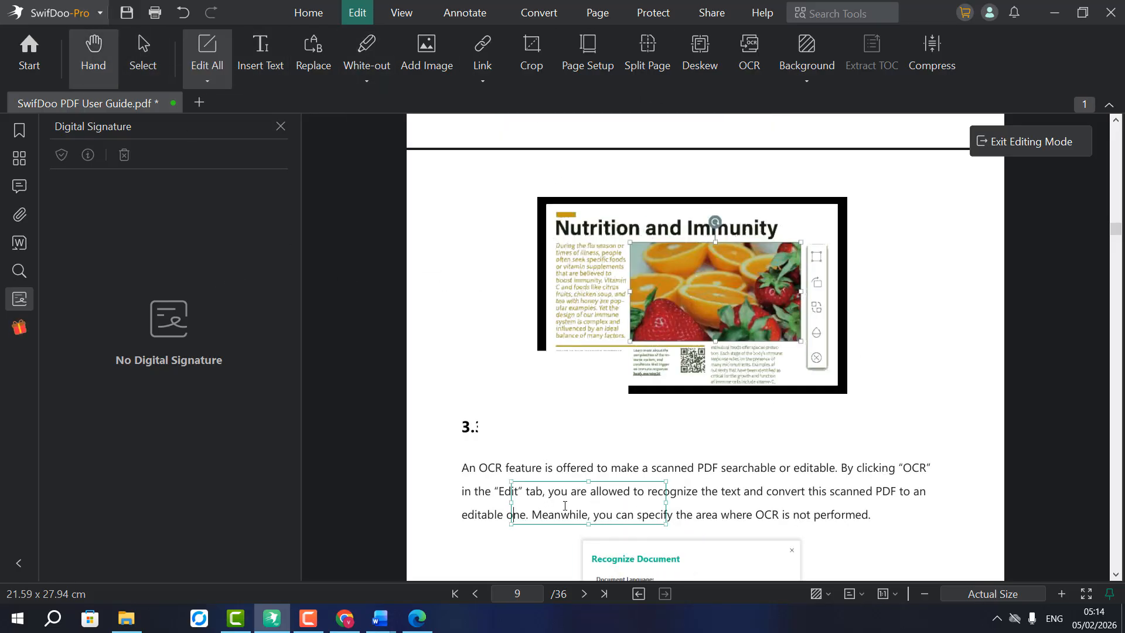
pyautogui.write('NN')
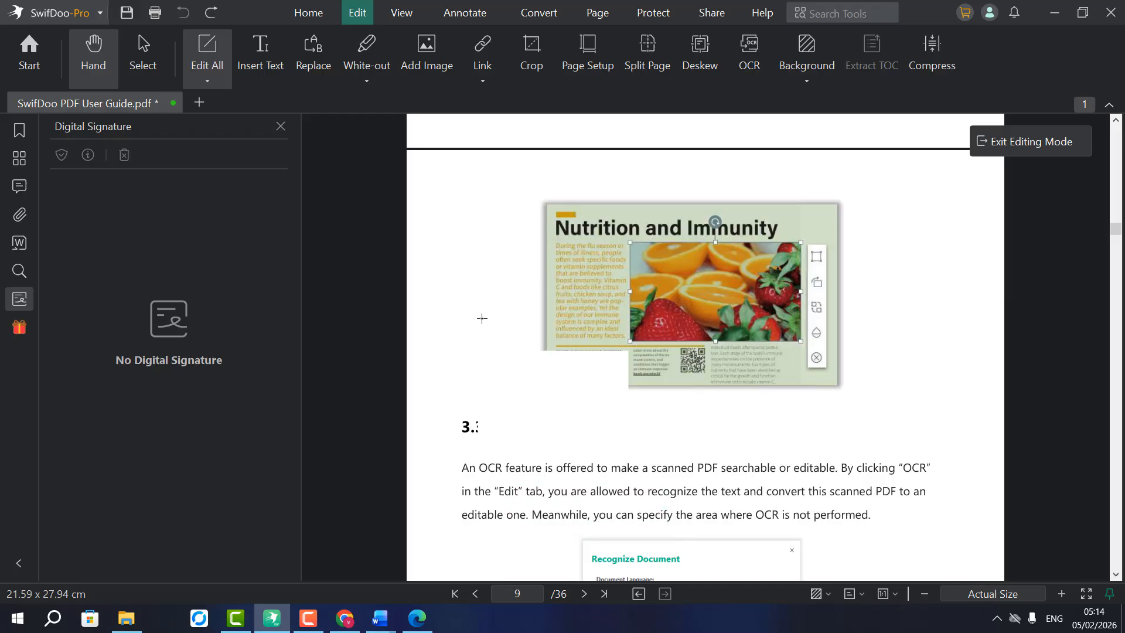
# Examine the document protection tools and the options for managing digital signatures
pyautogui.click(19, 158)
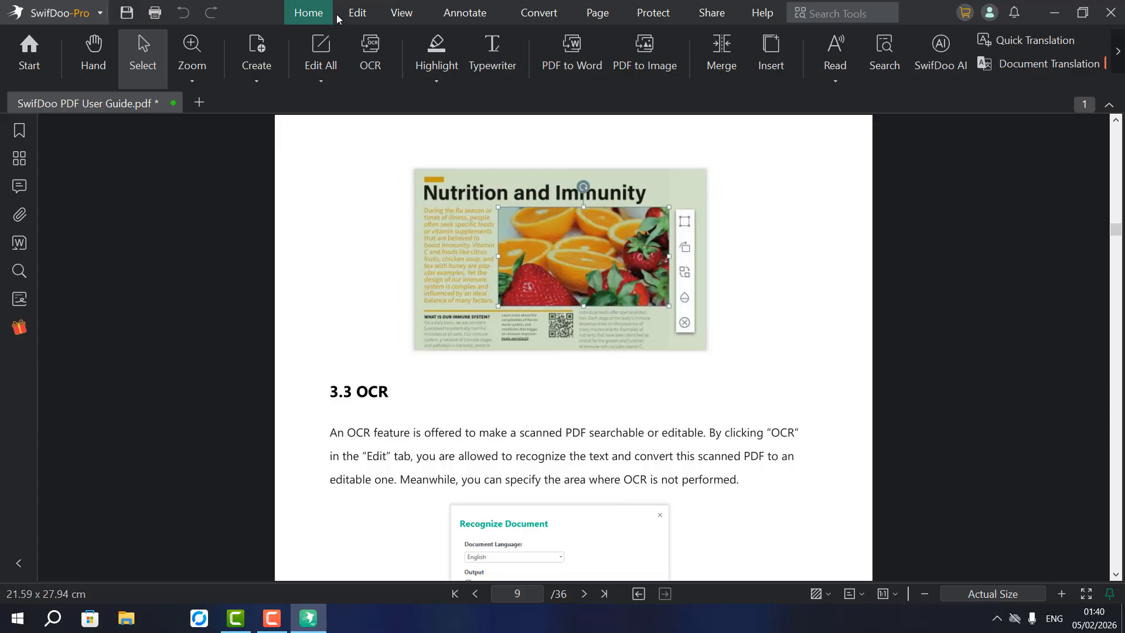
pyautogui.click(652, 13)
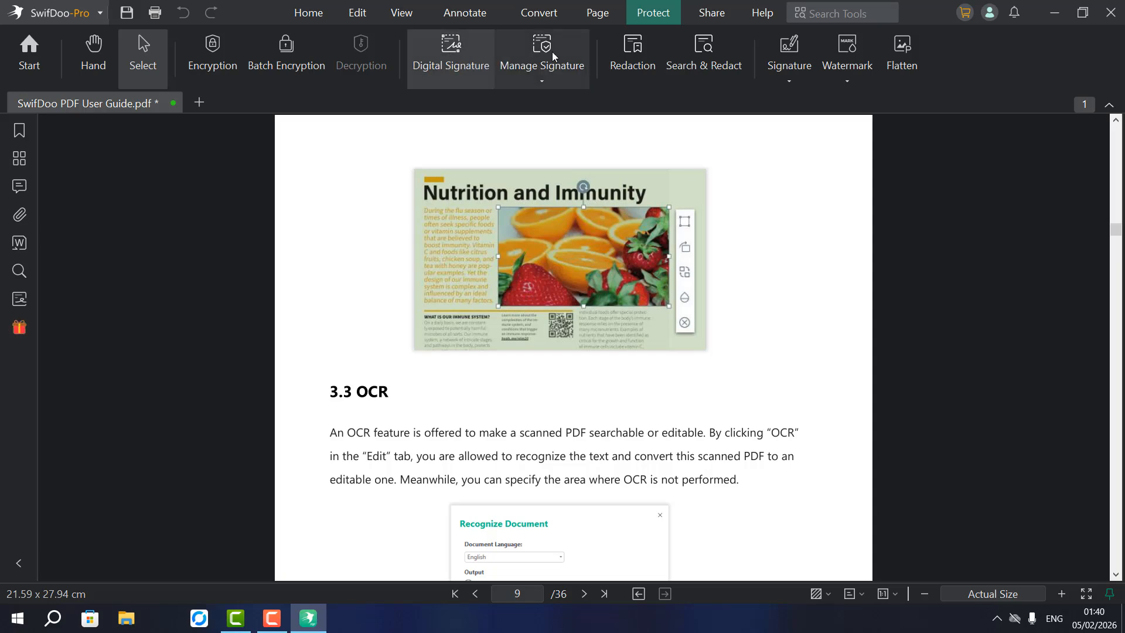
pyautogui.doubleClick(937, 16)
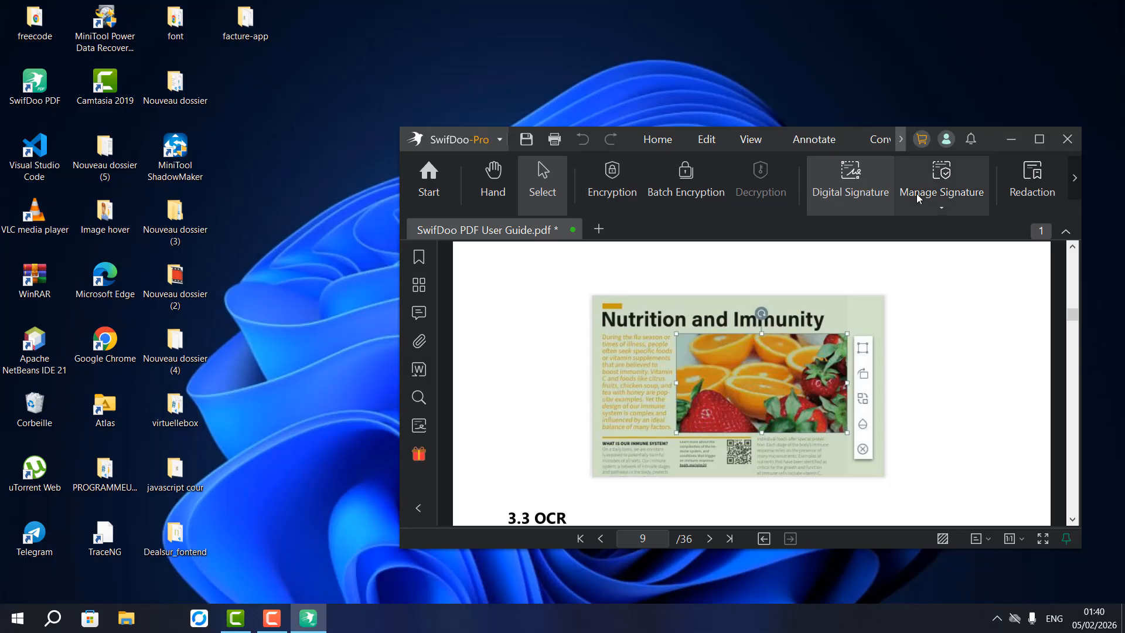
pyautogui.click(948, 192)
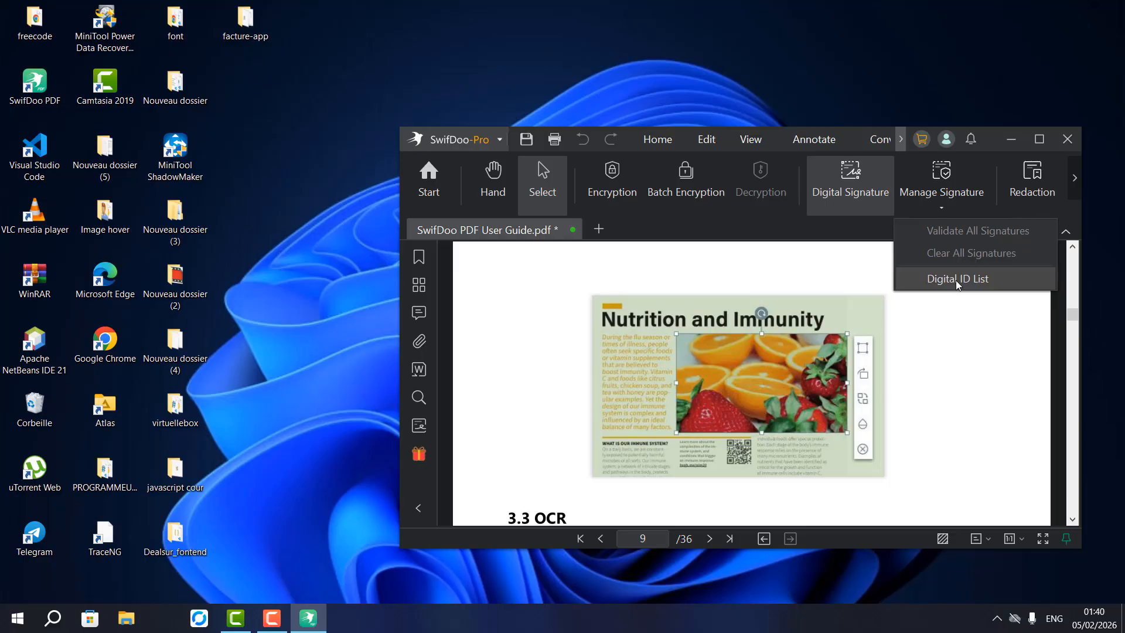
pyautogui.click(883, 177)
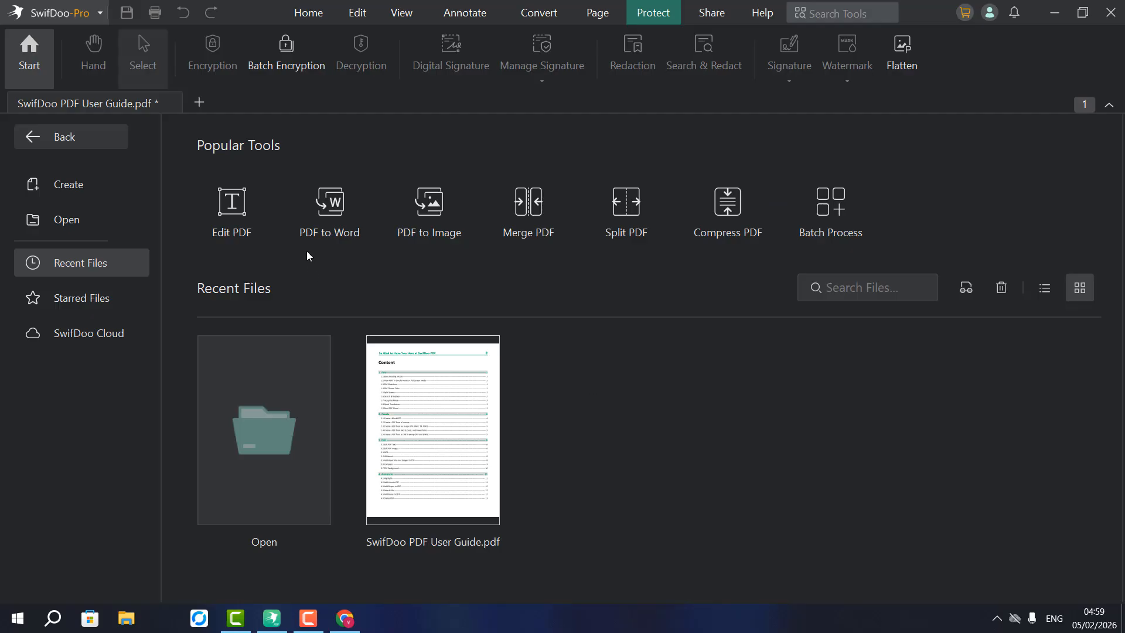
# Convert La clé de la maîtrise PDF.pdf from the downloads folder to a Word (.docx) document
pyautogui.click(328, 231)
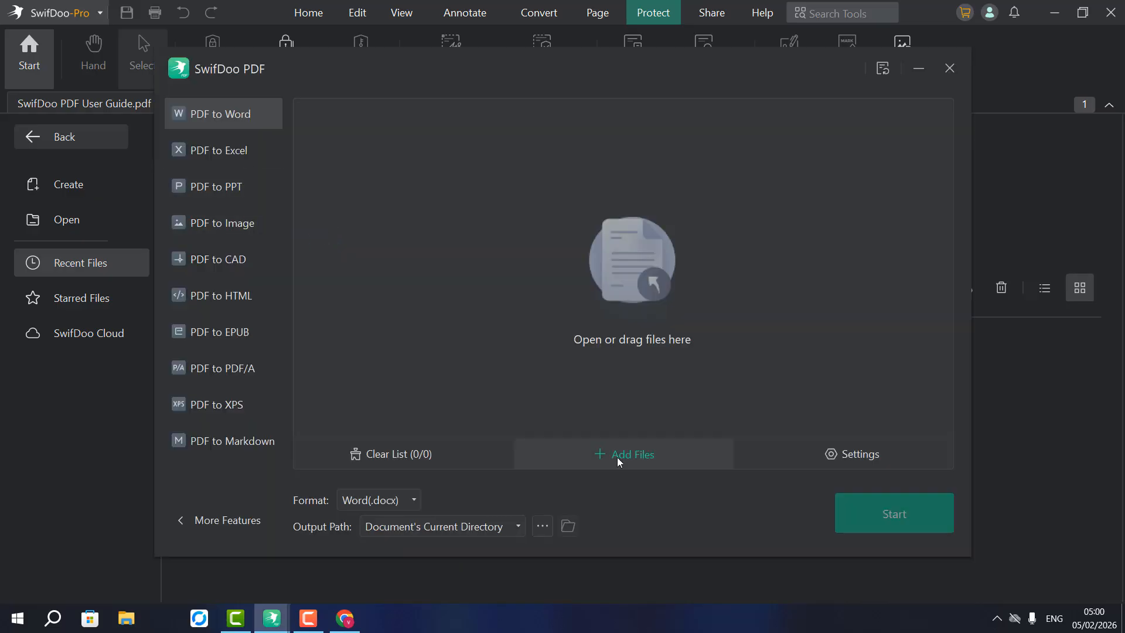
pyautogui.click(618, 461)
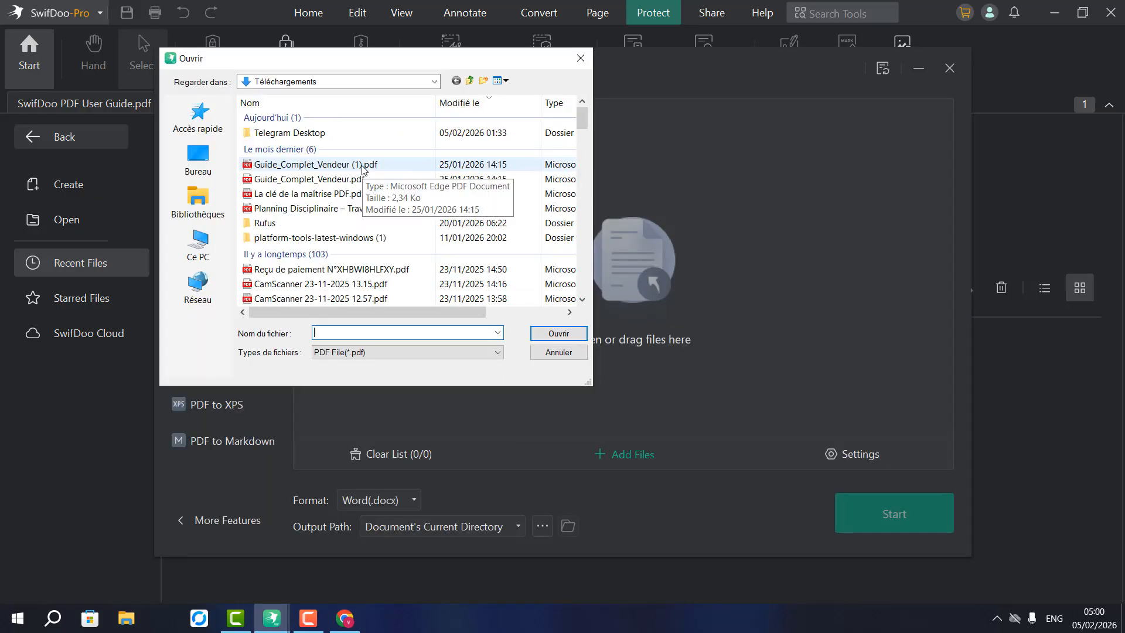
pyautogui.click(347, 195)
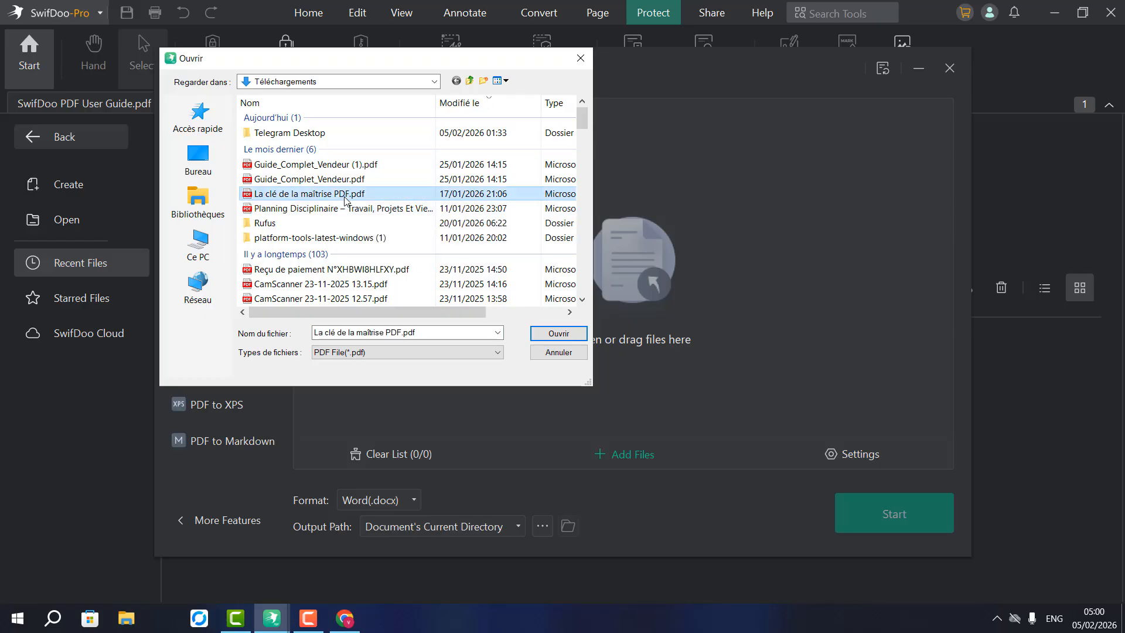
pyautogui.click(571, 351)
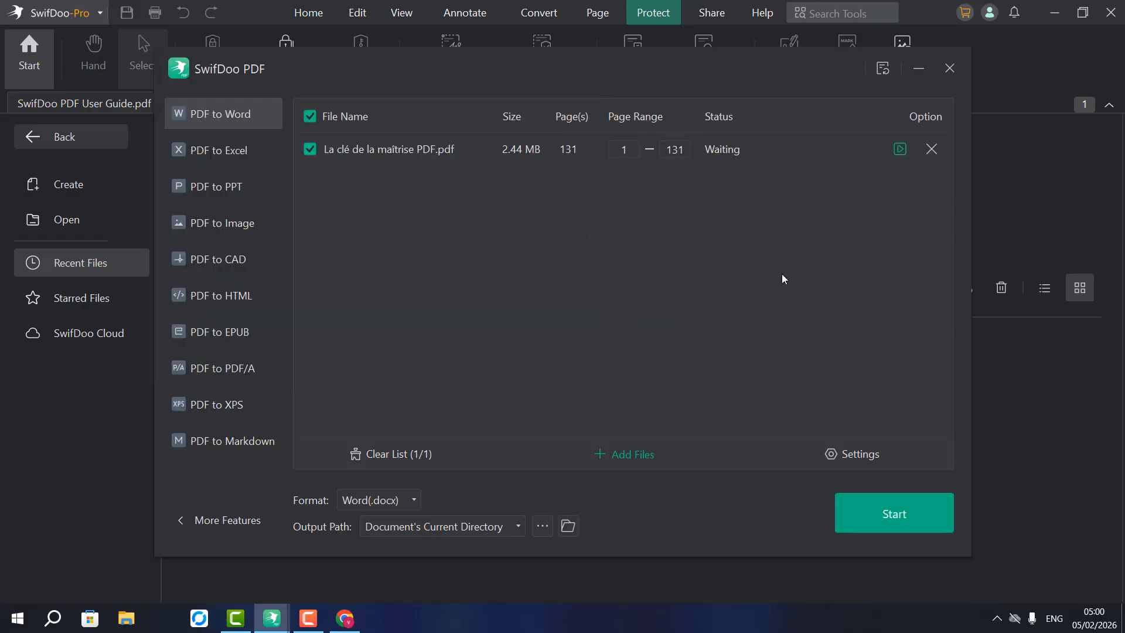
pyautogui.click(900, 149)
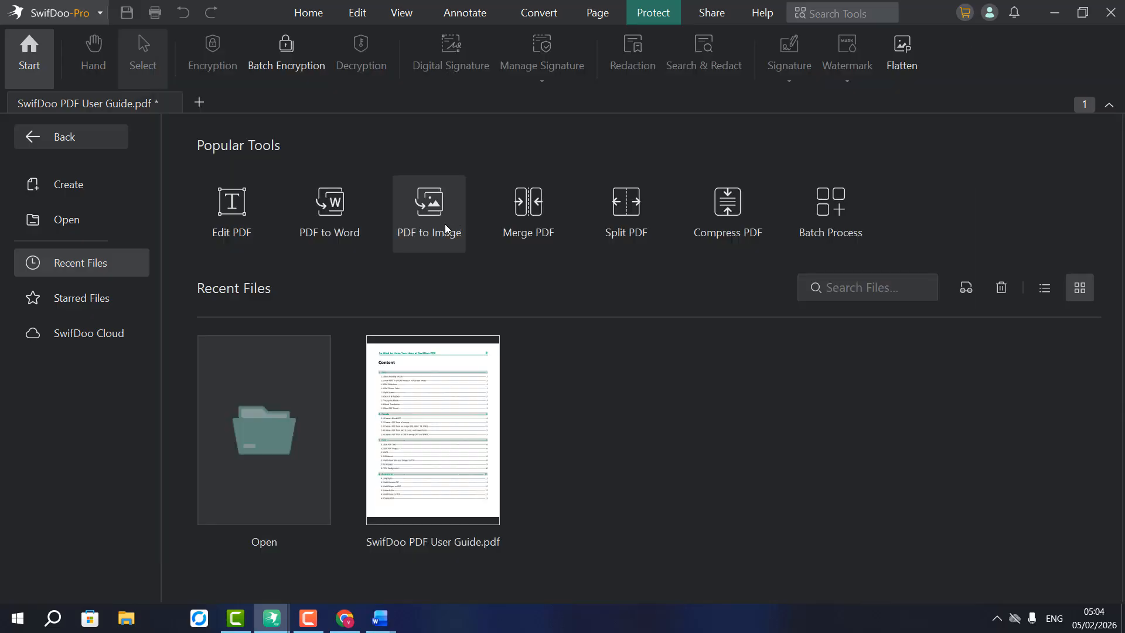
# Convert La clé de la maîtrise PDF.pdf to separate PNG page images at 96 dpi and view the page 25 image
pyautogui.click(444, 224)
pyautogui.click(317, 164)
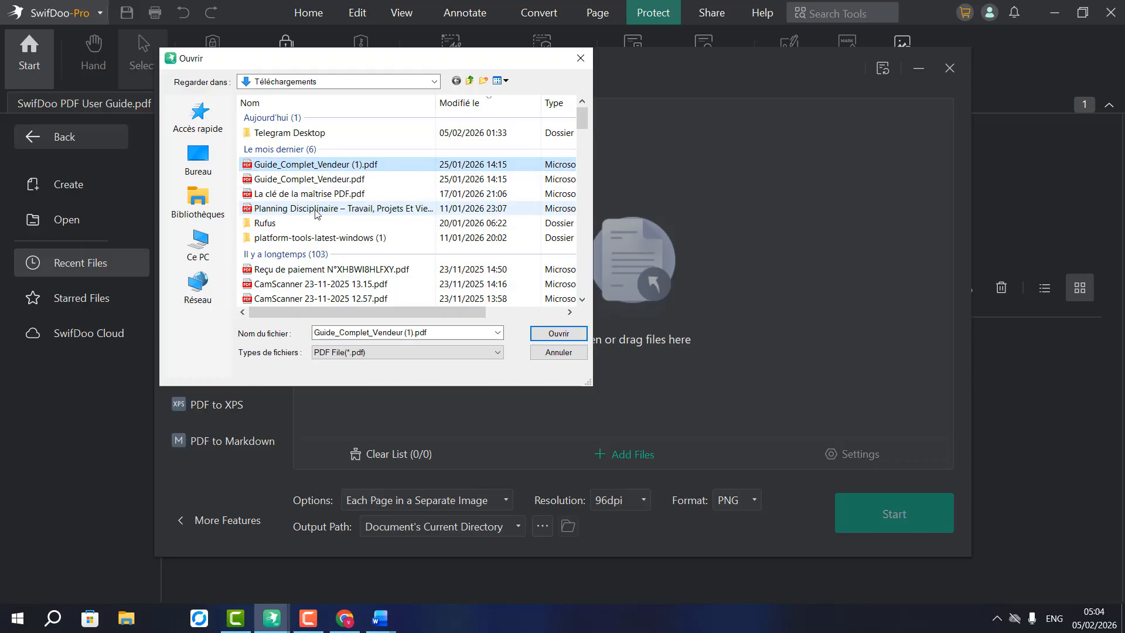
pyautogui.click(328, 194)
pyautogui.click(535, 333)
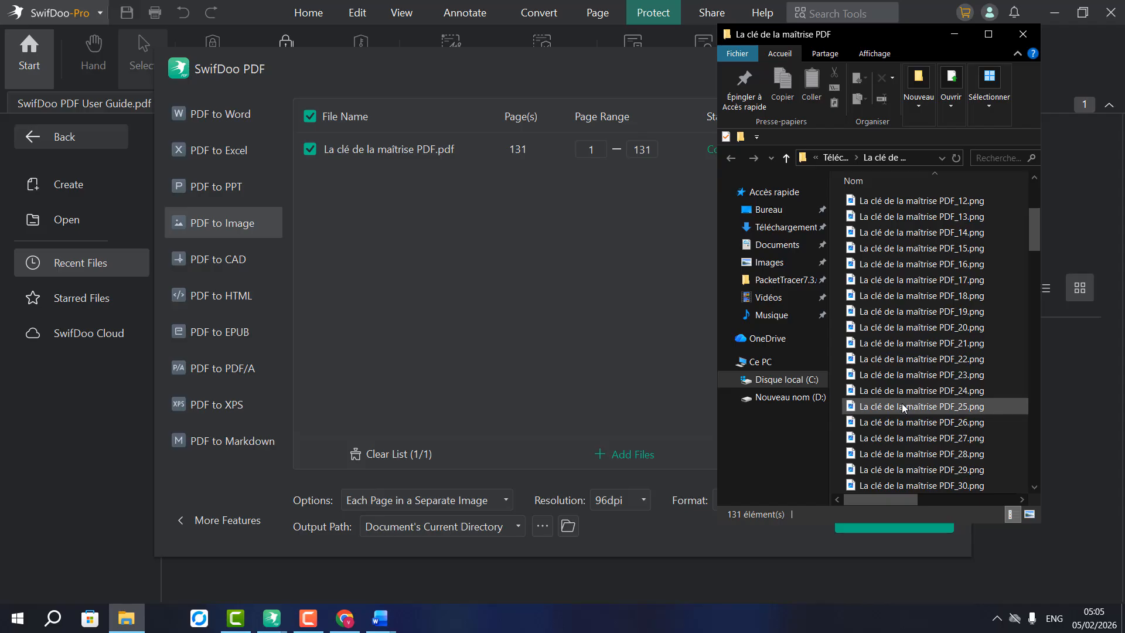
pyautogui.click(903, 408)
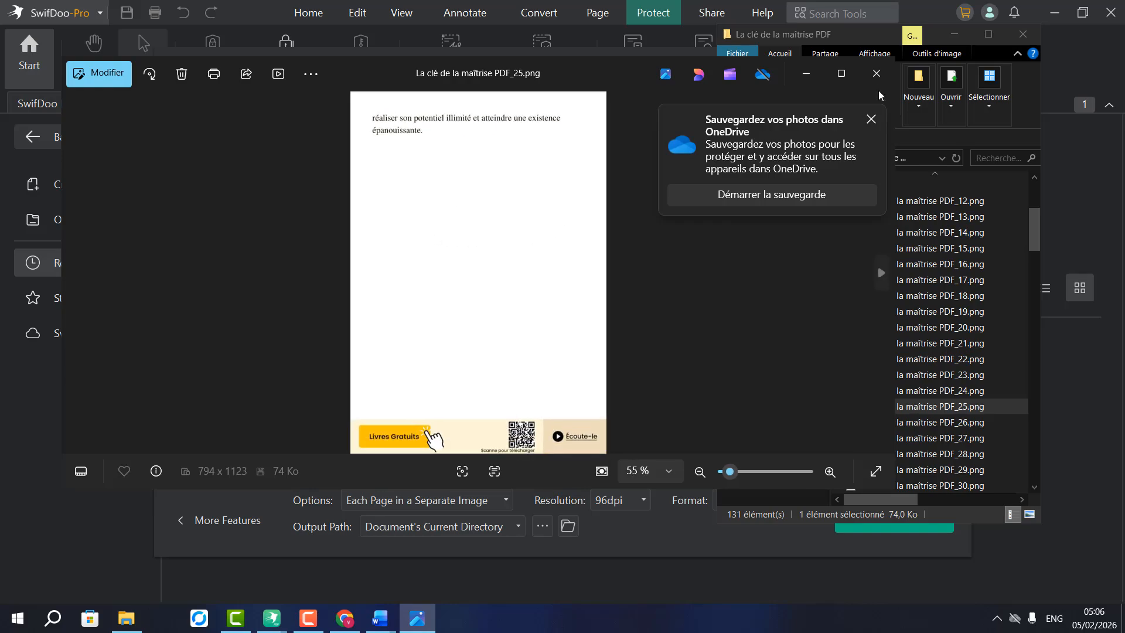
pyautogui.click(876, 73)
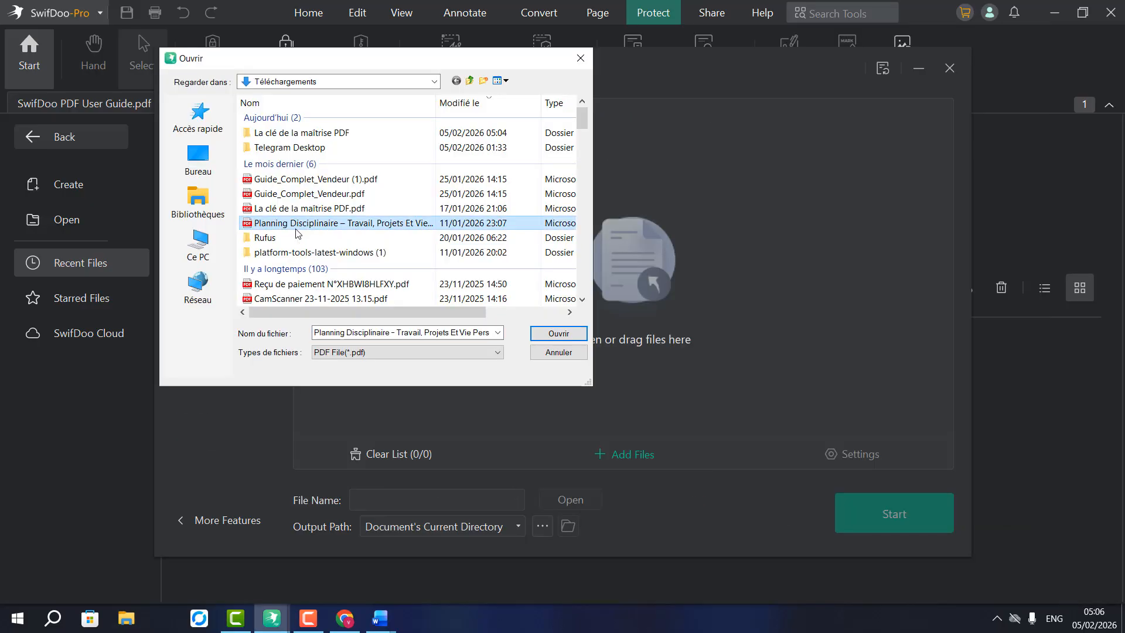
# Merge Planning Disciplinaire – Travail, Projets Et Vie Personnelle.pdf with La clé de la maîtrise PDF.pdf, and remove the latter from the merge list
pyautogui.click(565, 402)
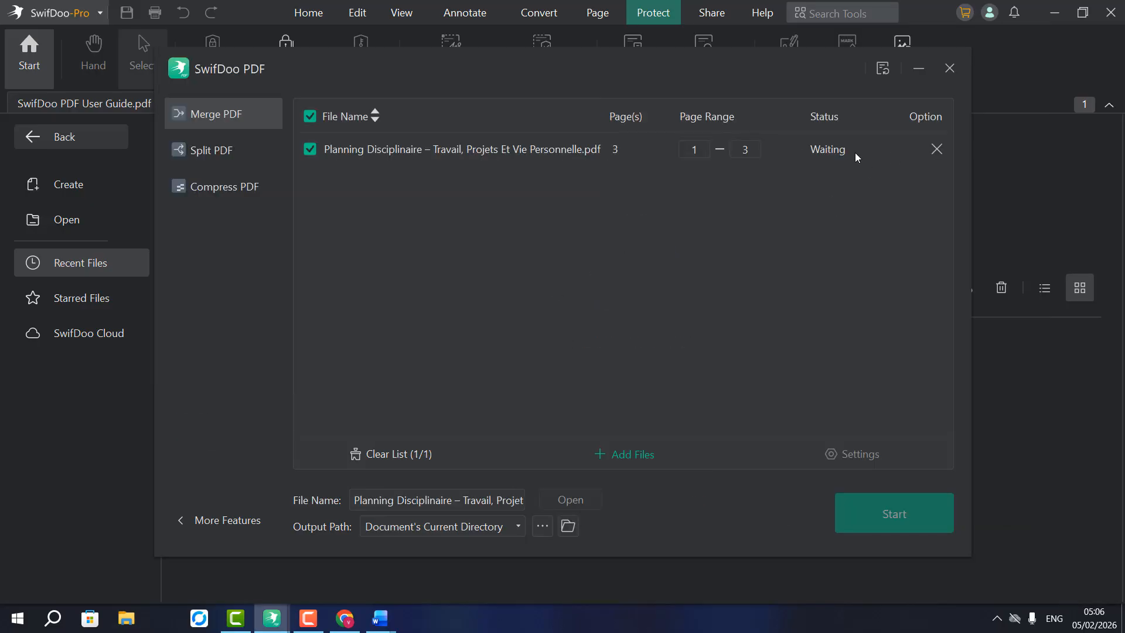
pyautogui.click(625, 455)
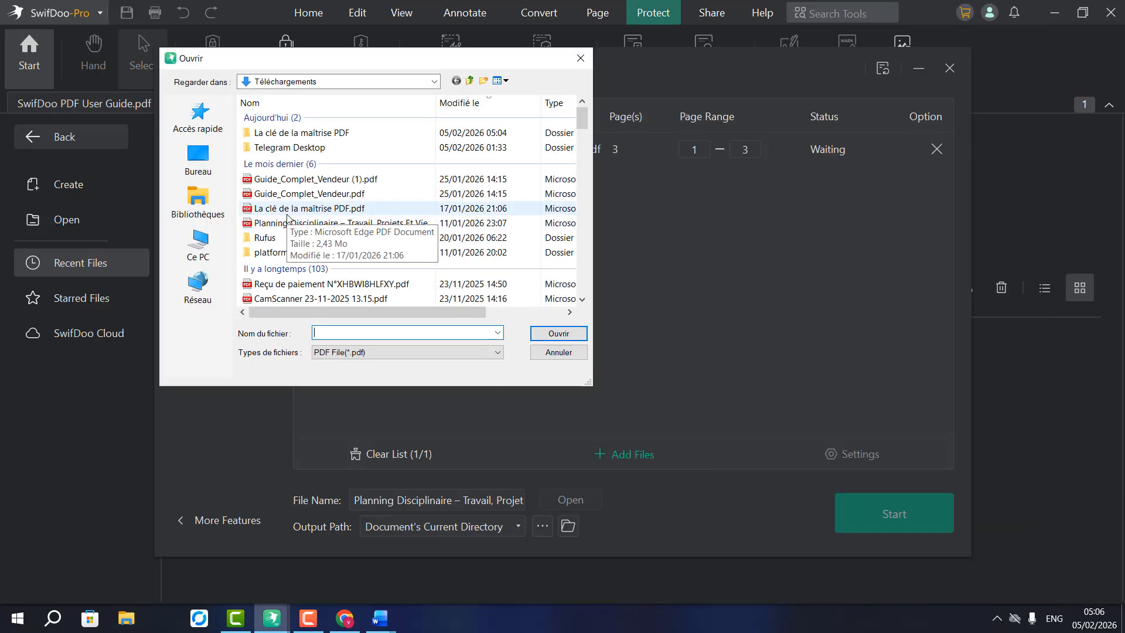
pyautogui.click(287, 211)
pyautogui.click(558, 332)
pyautogui.click(879, 514)
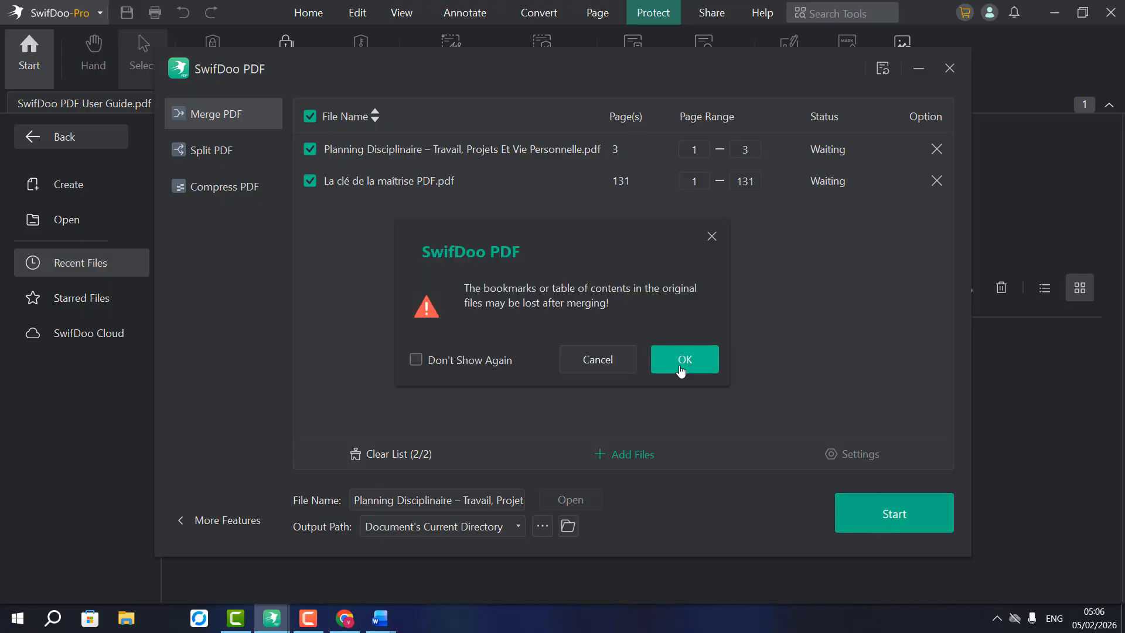
pyautogui.click(680, 363)
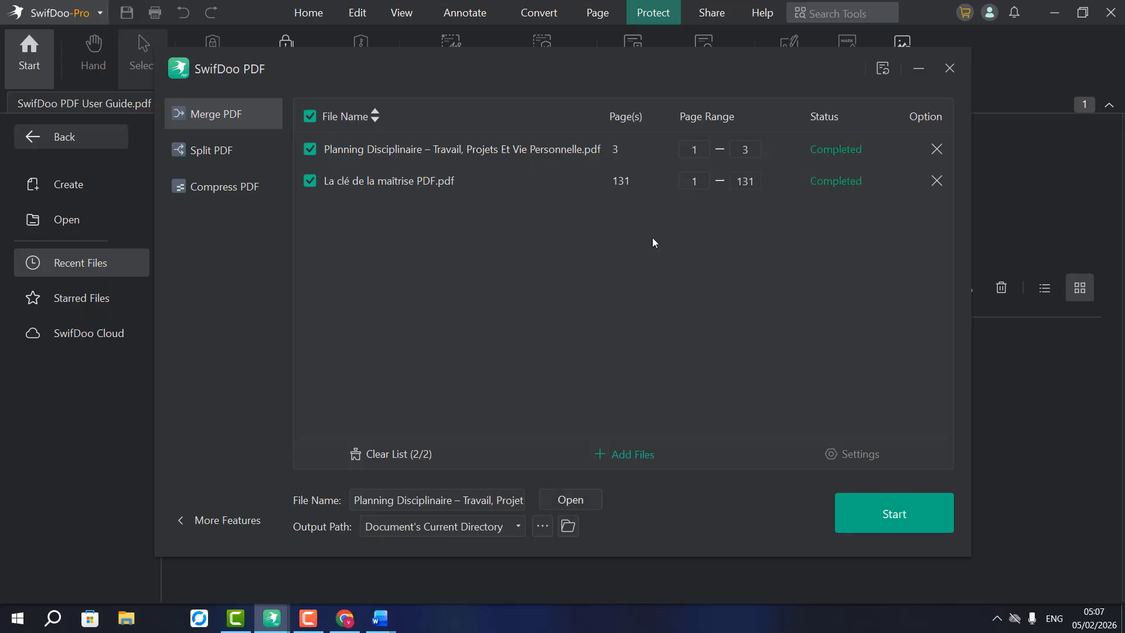
pyautogui.click(936, 181)
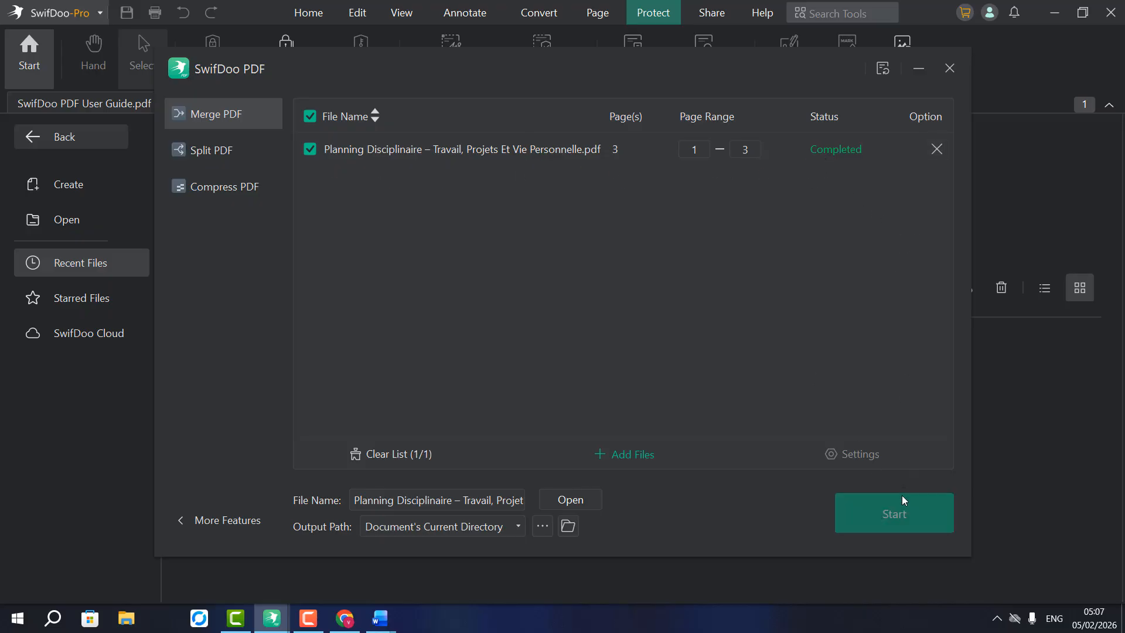
pyautogui.click(644, 455)
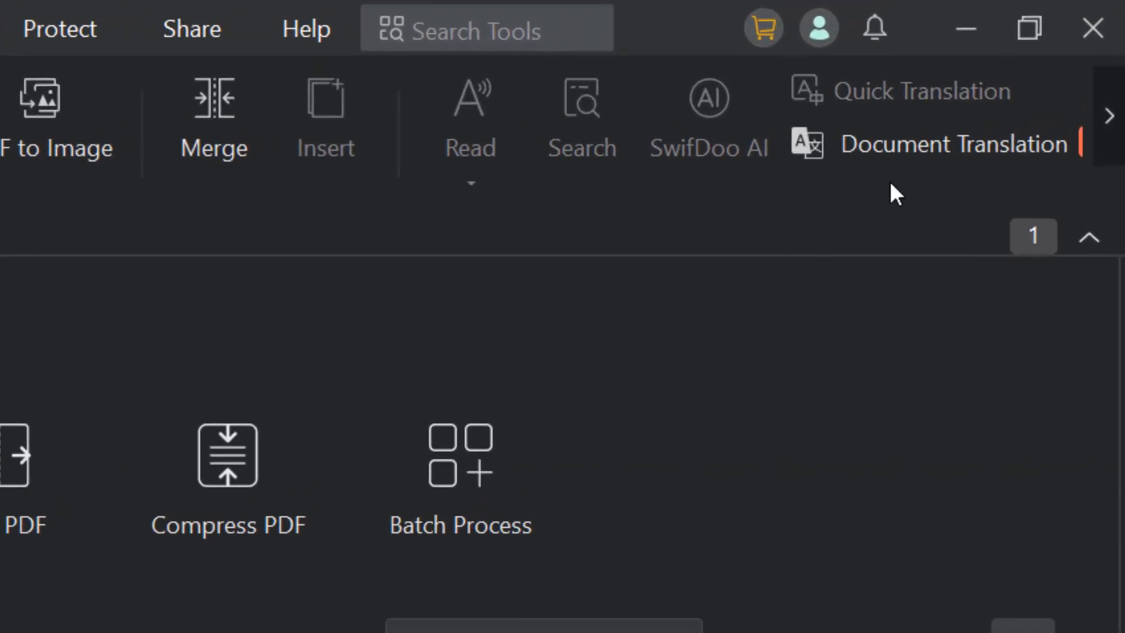
# Try to load a PDF from the downloads folder for document translation from an auto-detected language into English
pyautogui.click(871, 142)
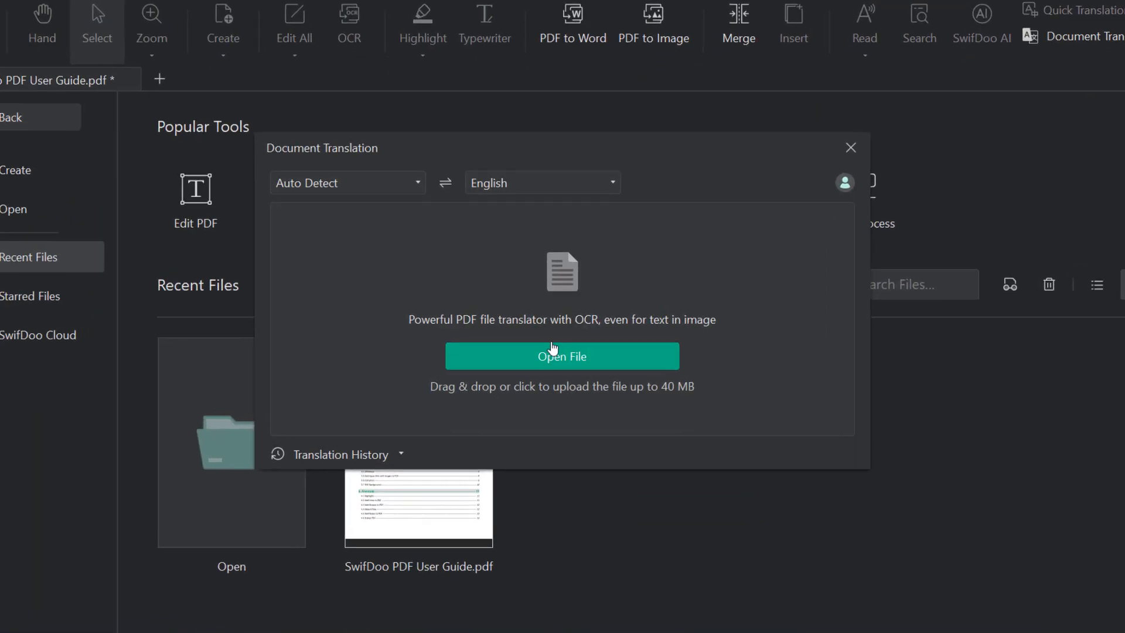
pyautogui.click(586, 359)
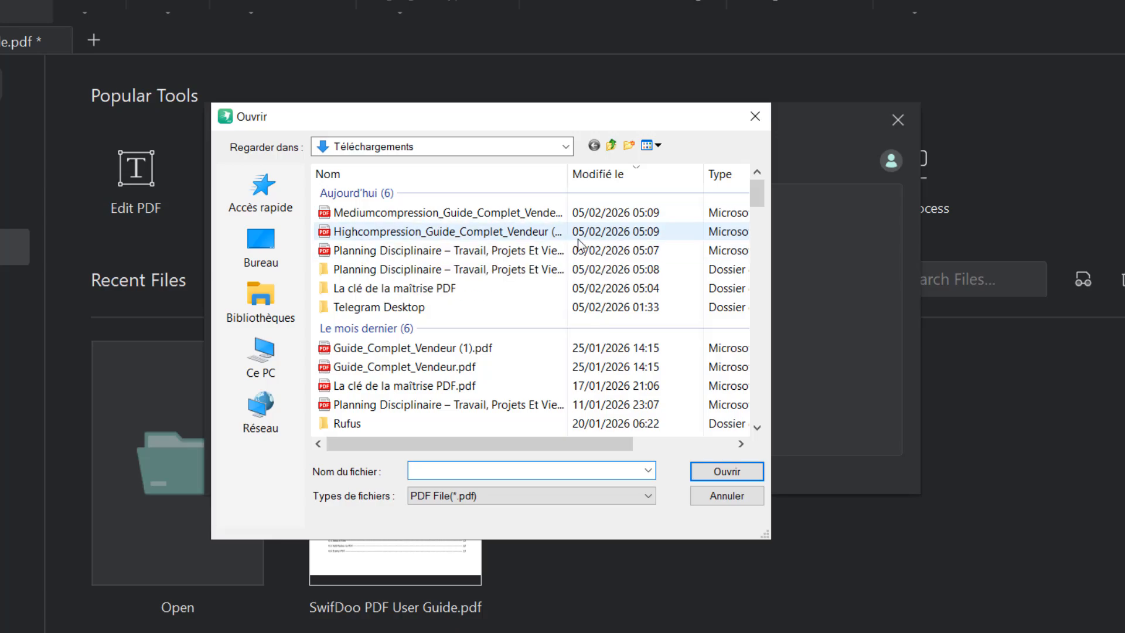
pyautogui.scroll(-8, 378, 314)
pyautogui.scroll(-10, 378, 314)
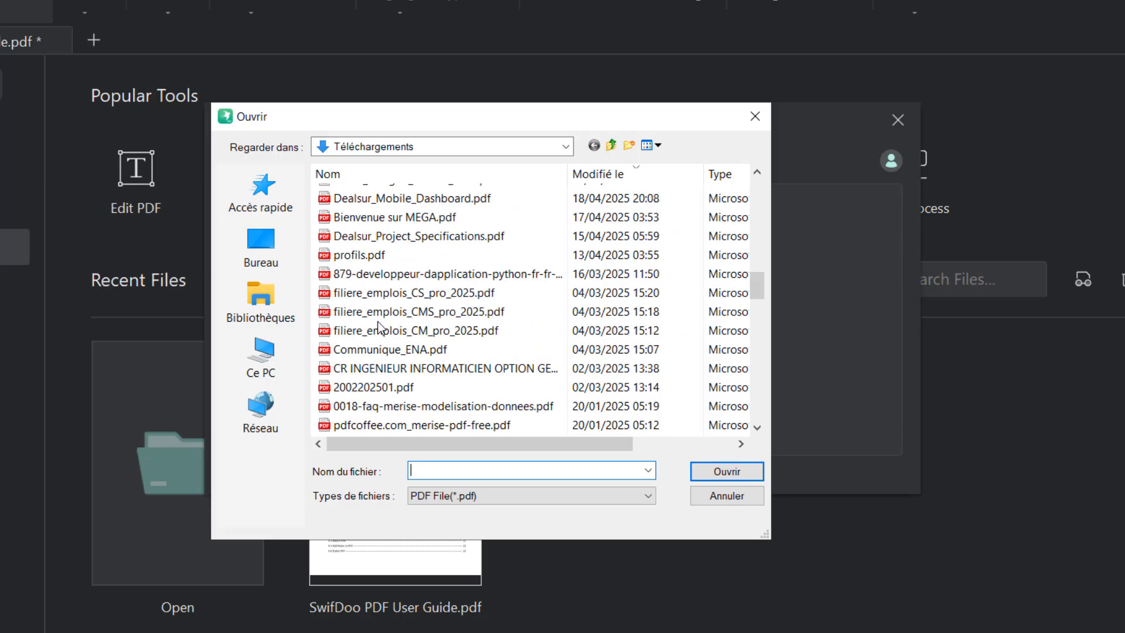
pyautogui.doubleClick(530, 384)
# Review the PDF translation plans and prices on the SwifDoo website, and return to the application
pyautogui.click(715, 372)
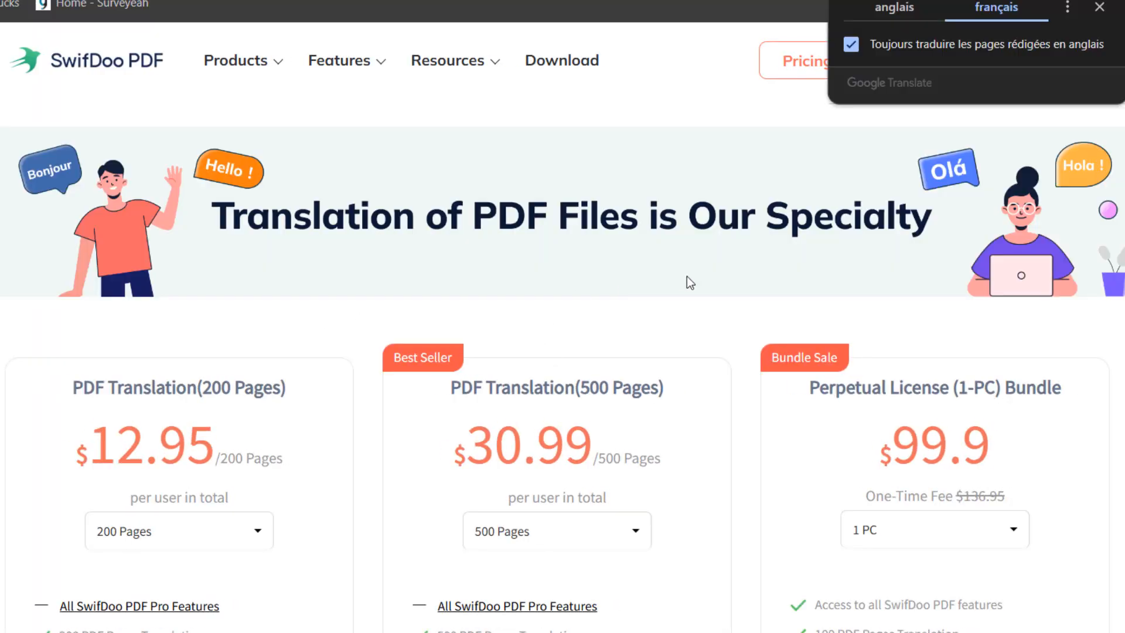
pyautogui.scroll(-4, 447, 331)
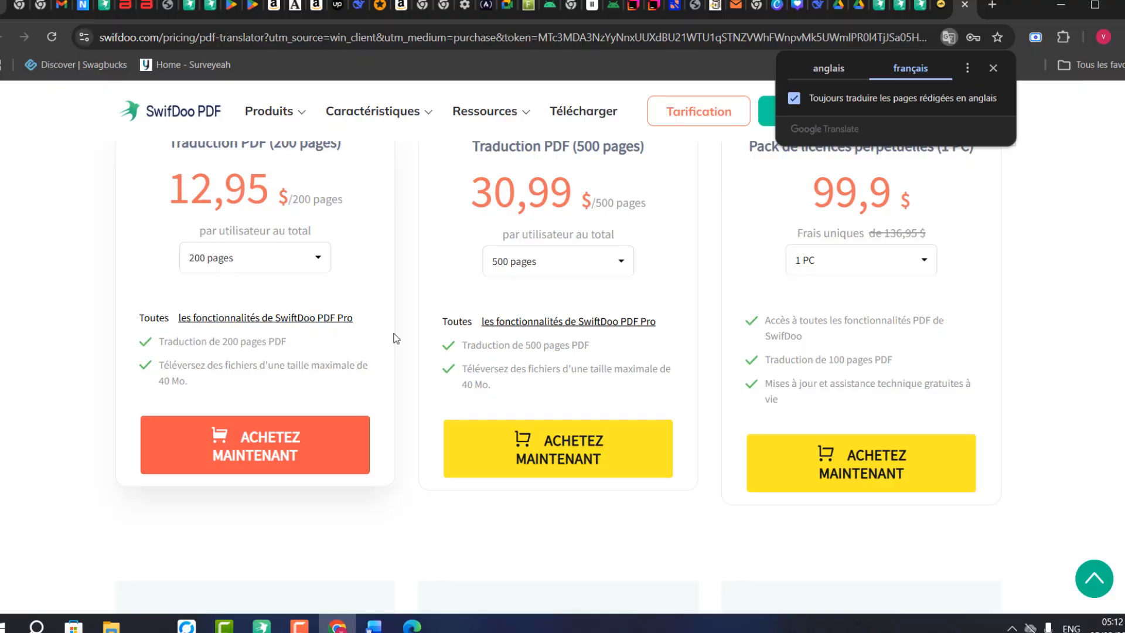
pyautogui.scroll(4, 378, 336)
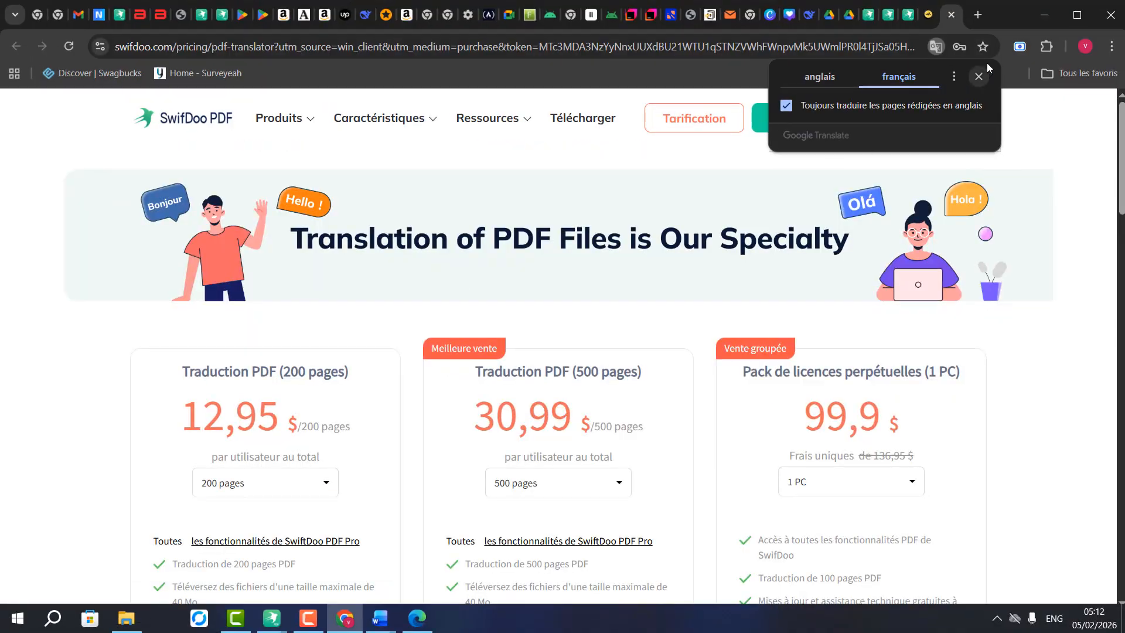
pyautogui.click(1049, 23)
pyautogui.click(823, 165)
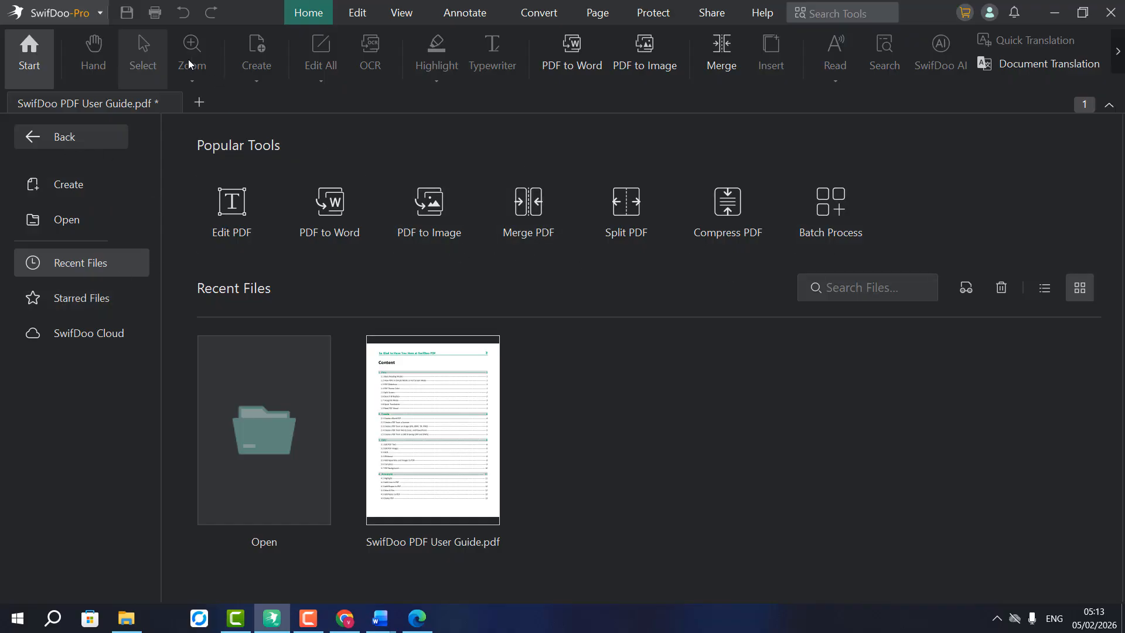
pyautogui.click(164, 110)
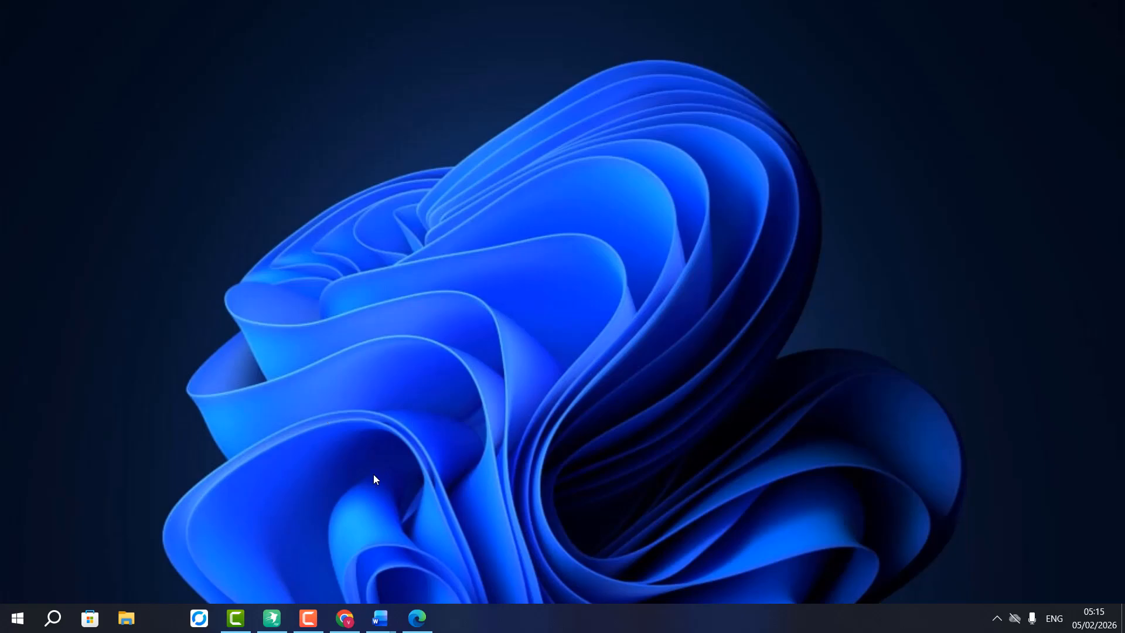
# Switch to Chrome, go to the SwifDoo PDF home page and download the free Windows installer
pyautogui.click(344, 618)
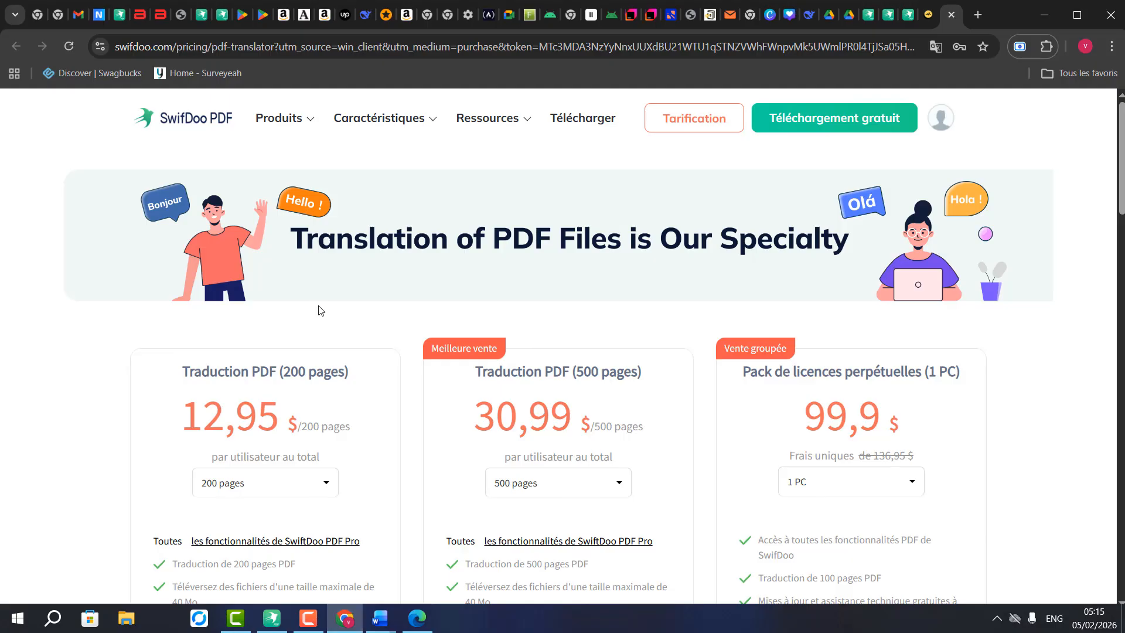
pyautogui.click(216, 124)
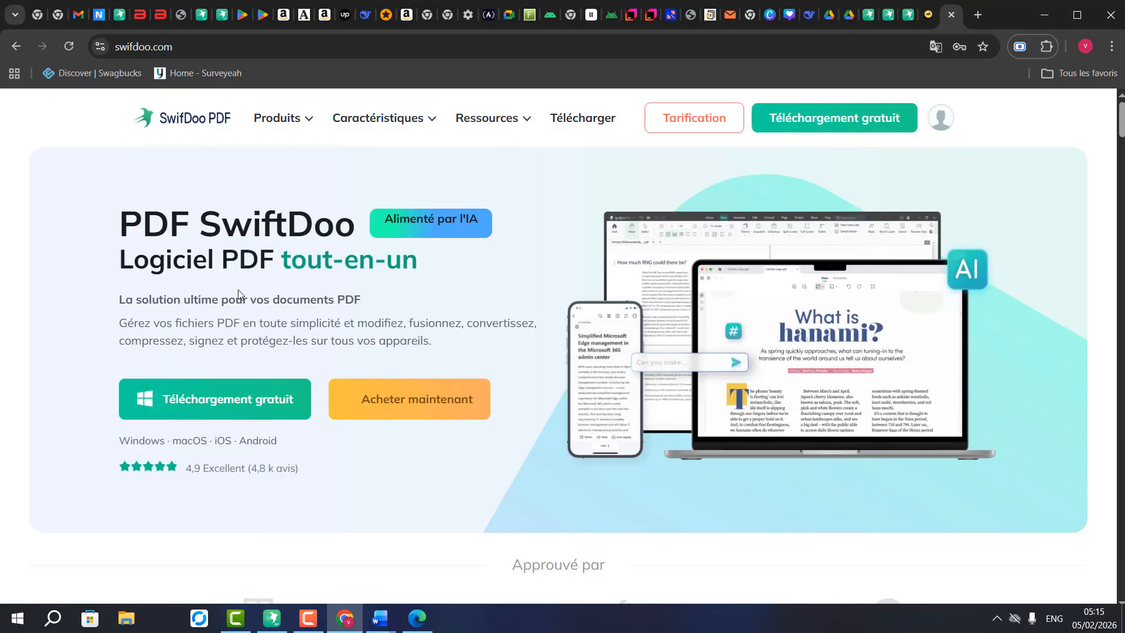
pyautogui.scroll(-18, 263, 328)
pyautogui.scroll(18, 434, 343)
pyautogui.click(231, 413)
pyautogui.scroll(-5, 590, 402)
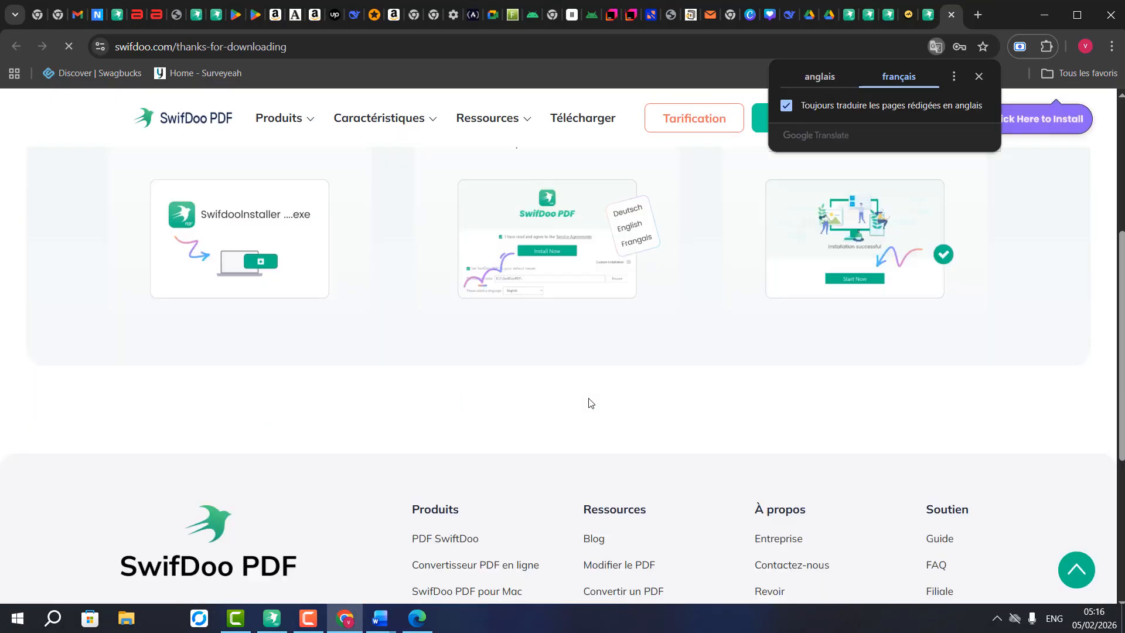
pyautogui.click(452, 330)
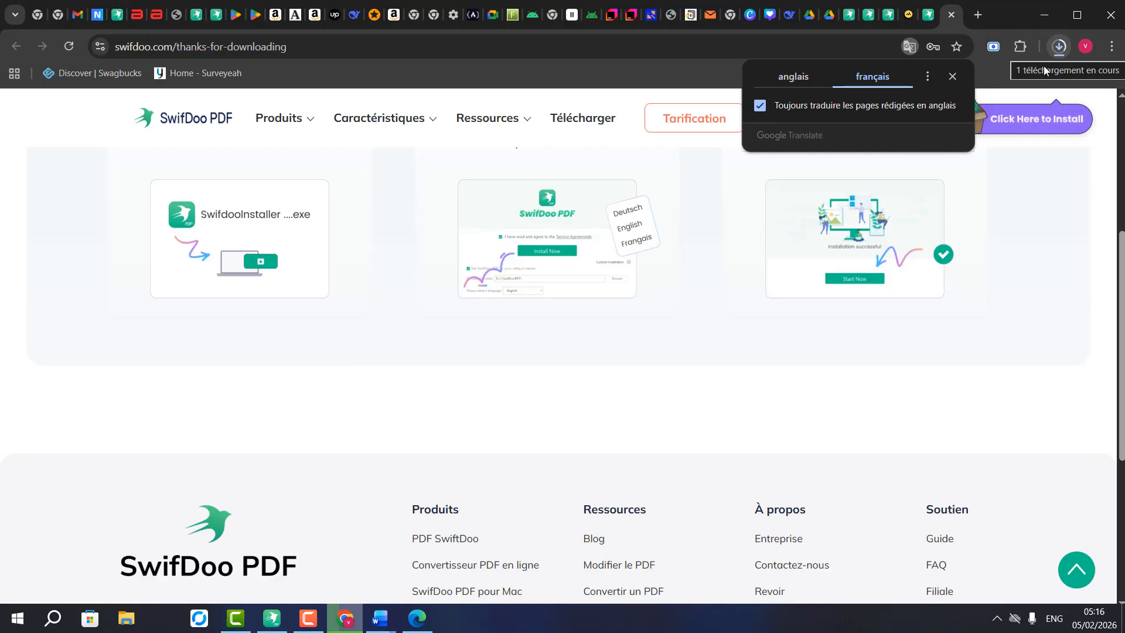
# Examine the three installation steps, the footer links and the account options on the download thank-you page
pyautogui.scroll(-5, 391, 267)
pyautogui.scroll(6, 391, 267)
pyautogui.scroll(2, 391, 267)
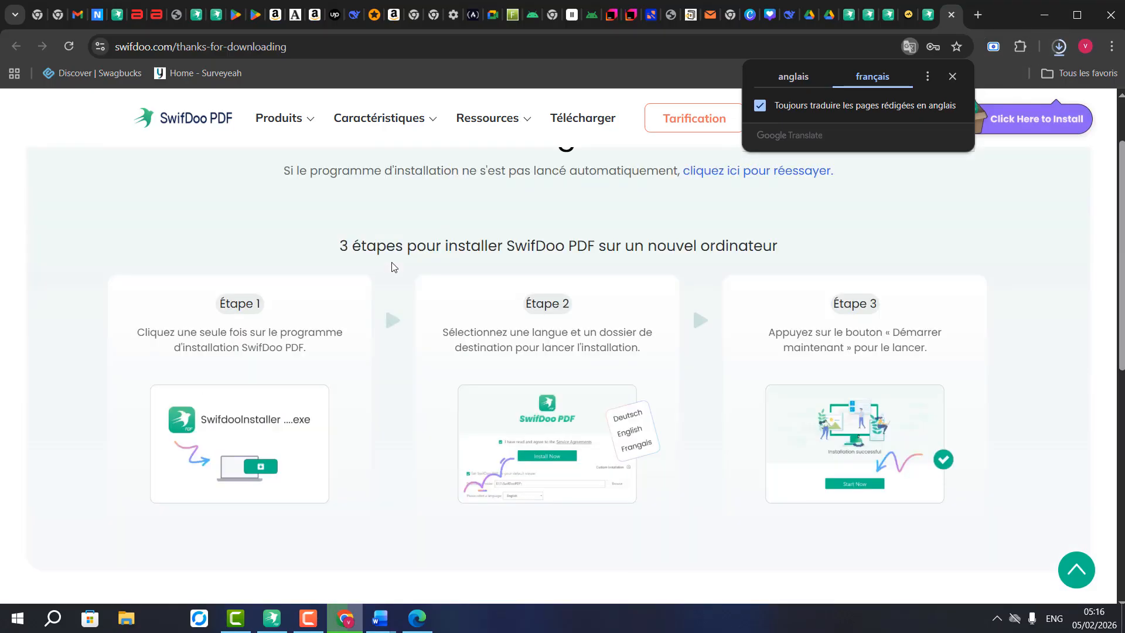
pyautogui.scroll(2, 392, 267)
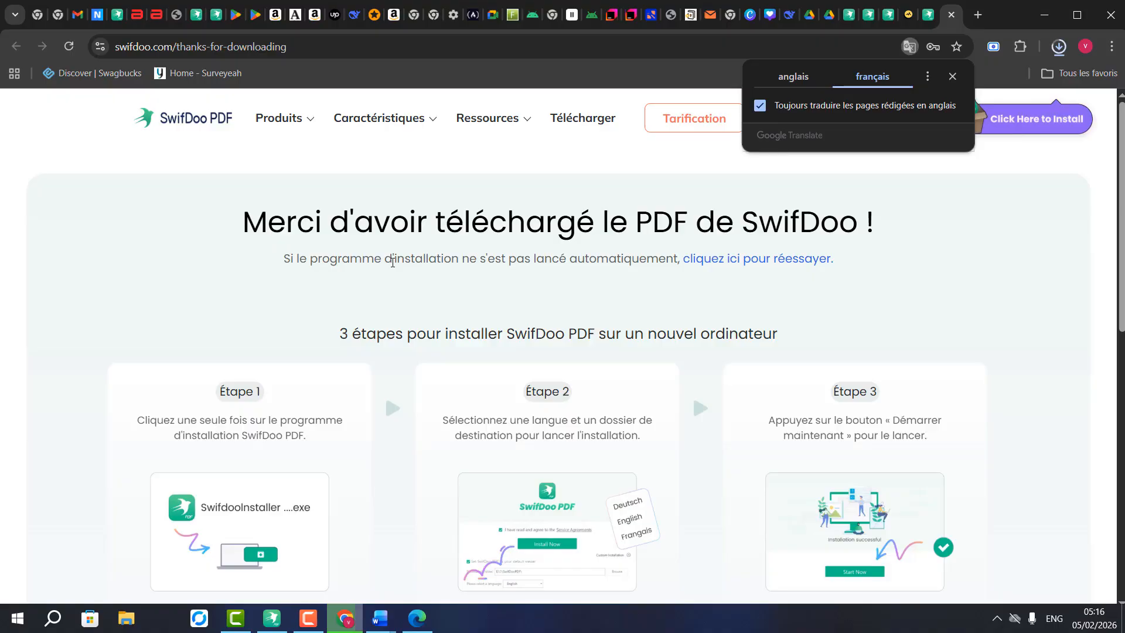
pyautogui.scroll(-10, 393, 261)
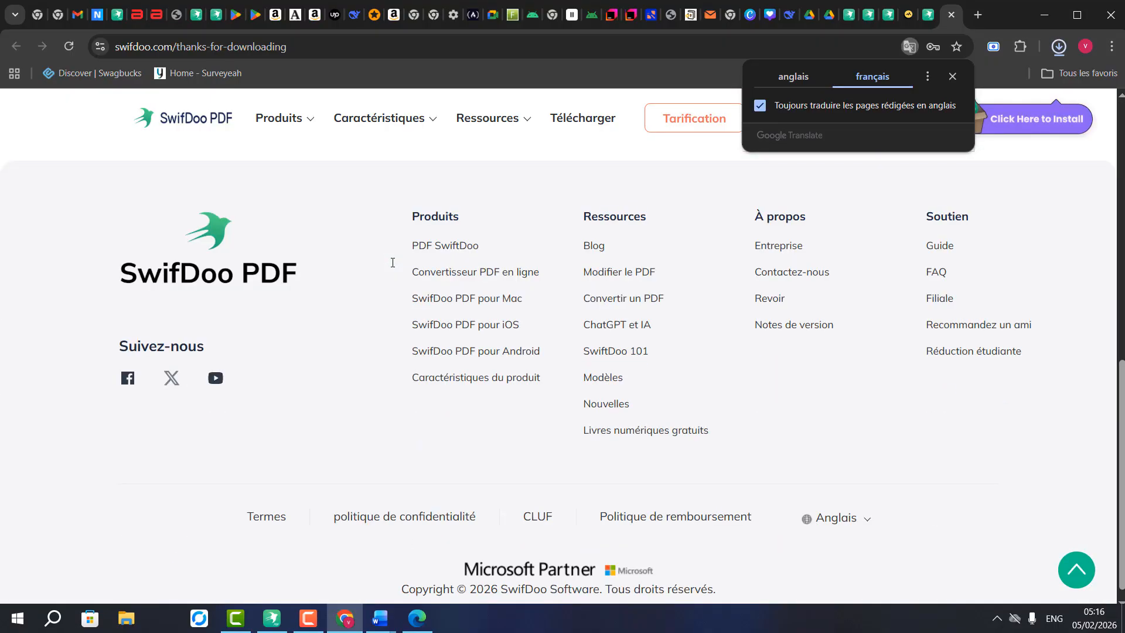
pyautogui.scroll(2, 405, 226)
pyautogui.scroll(4, 945, 129)
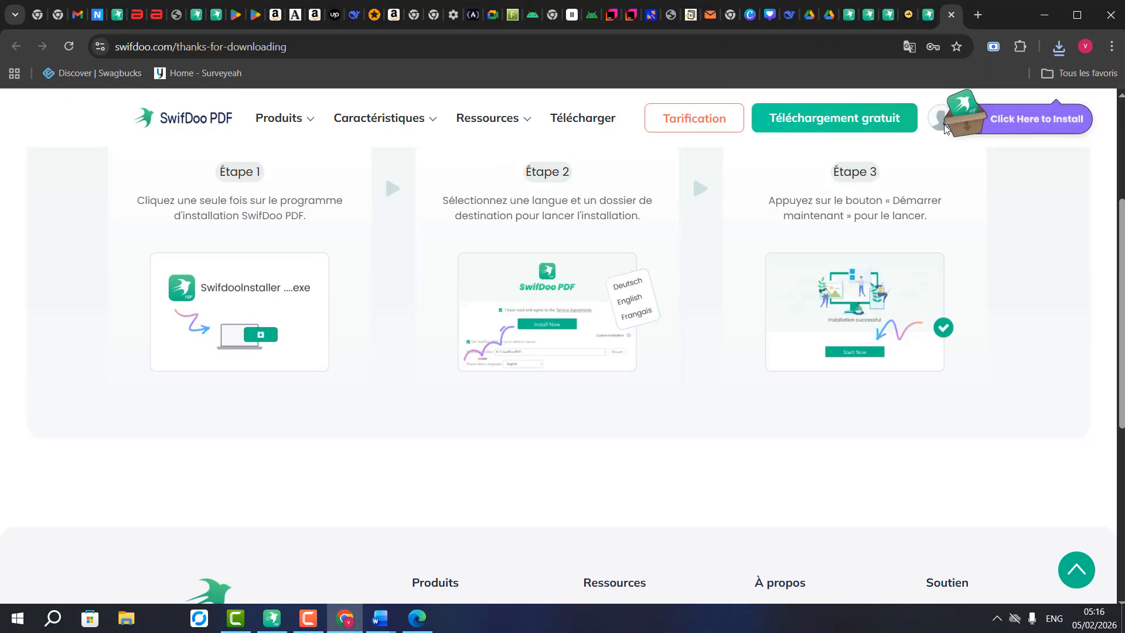
pyautogui.moveTo(940, 124)
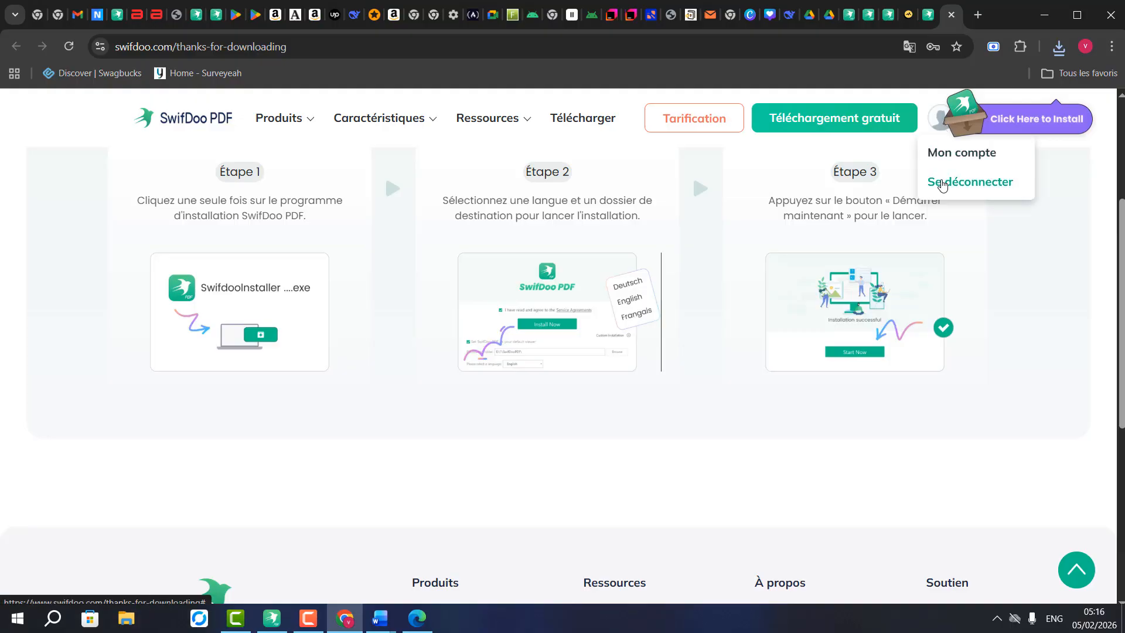
pyautogui.scroll(3, 384, 393)
pyautogui.scroll(-10, 453, 235)
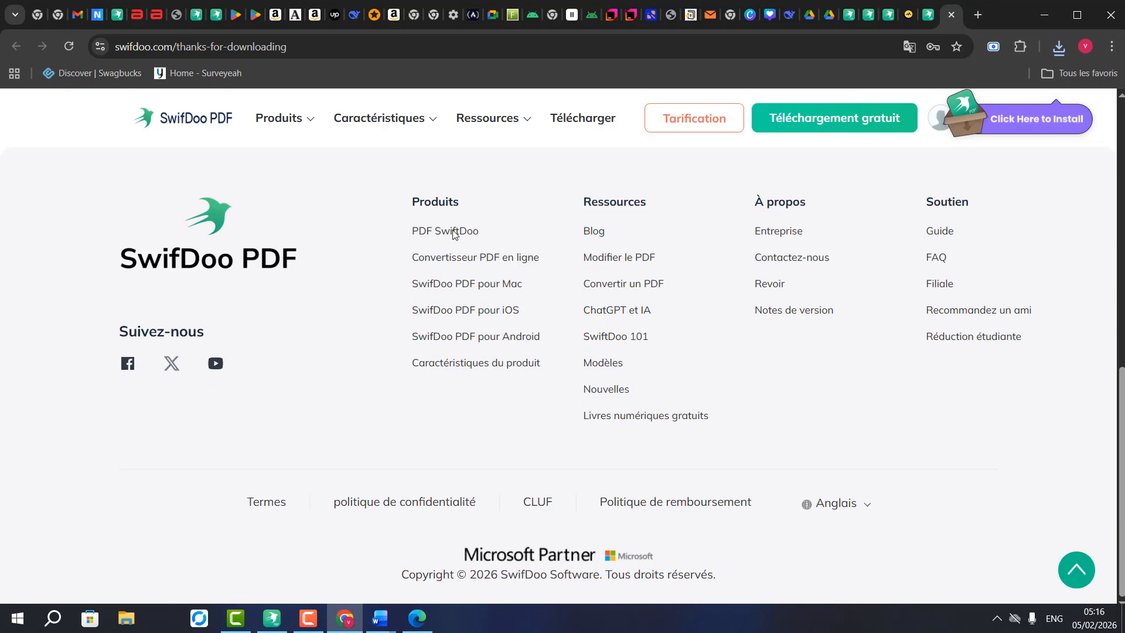
pyautogui.scroll(10, 454, 234)
# Run SwifdooInstaller_stable_en_home (1).exe from the downloads folder in File Explorer and allow it to make changes to the device
pyautogui.click(126, 618)
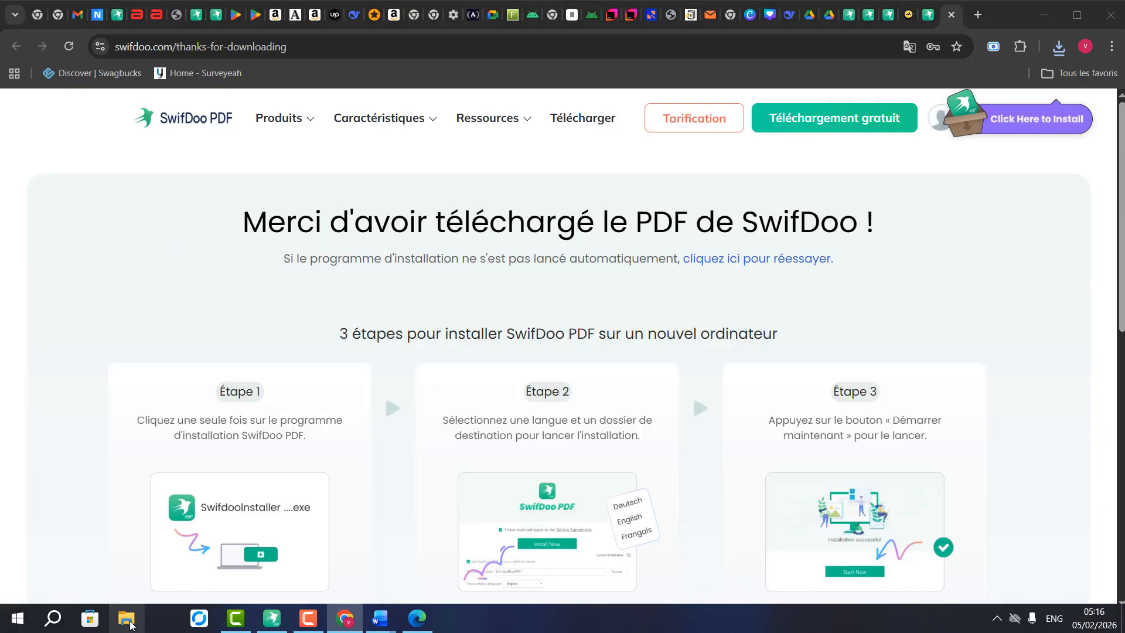
pyautogui.click(783, 228)
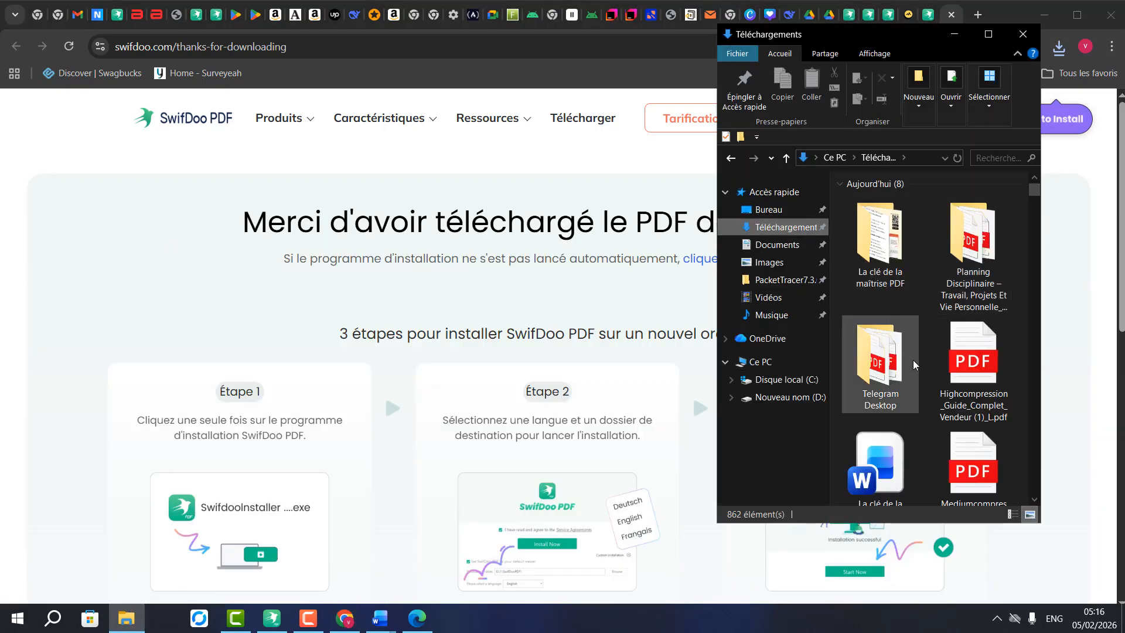
pyautogui.click(988, 34)
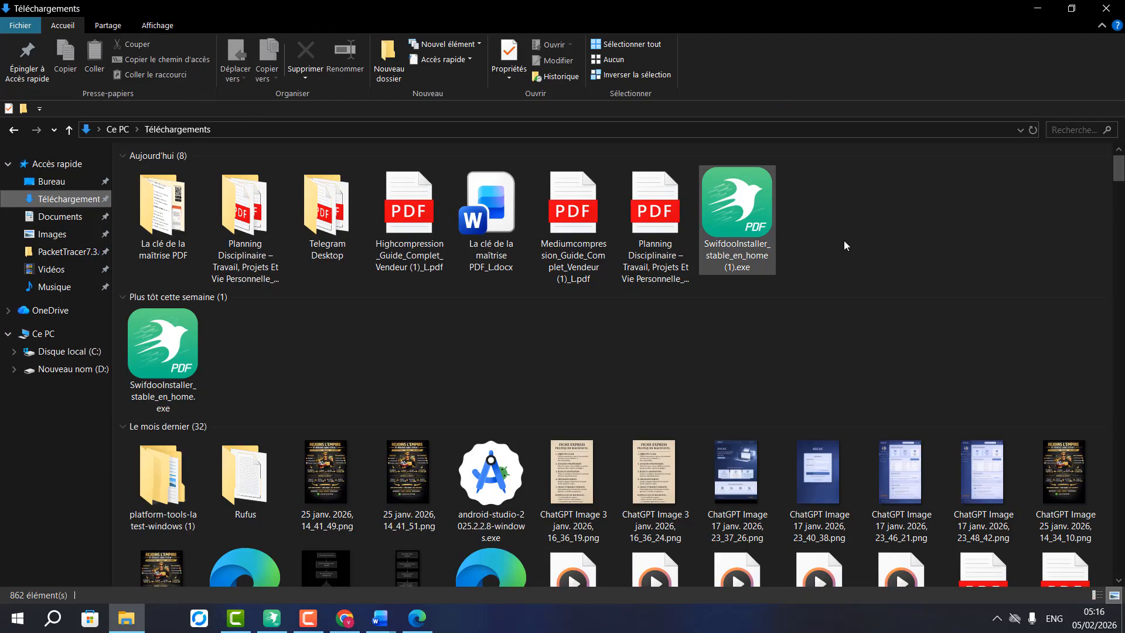
pyautogui.doubleClick(731, 255)
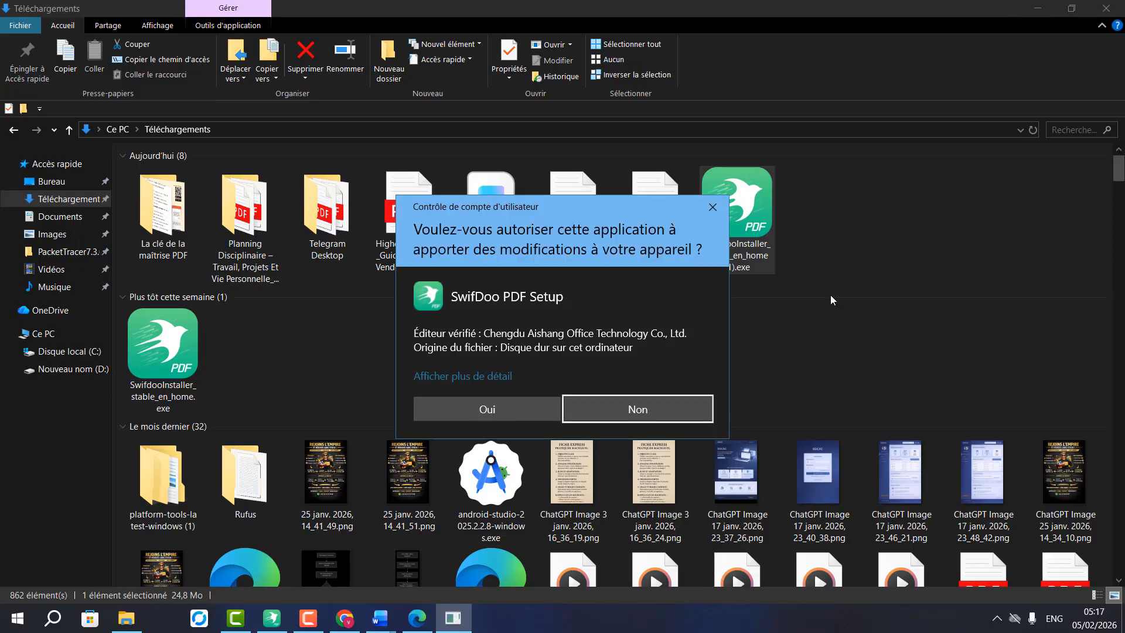
pyautogui.click(1038, 11)
pyautogui.click(486, 410)
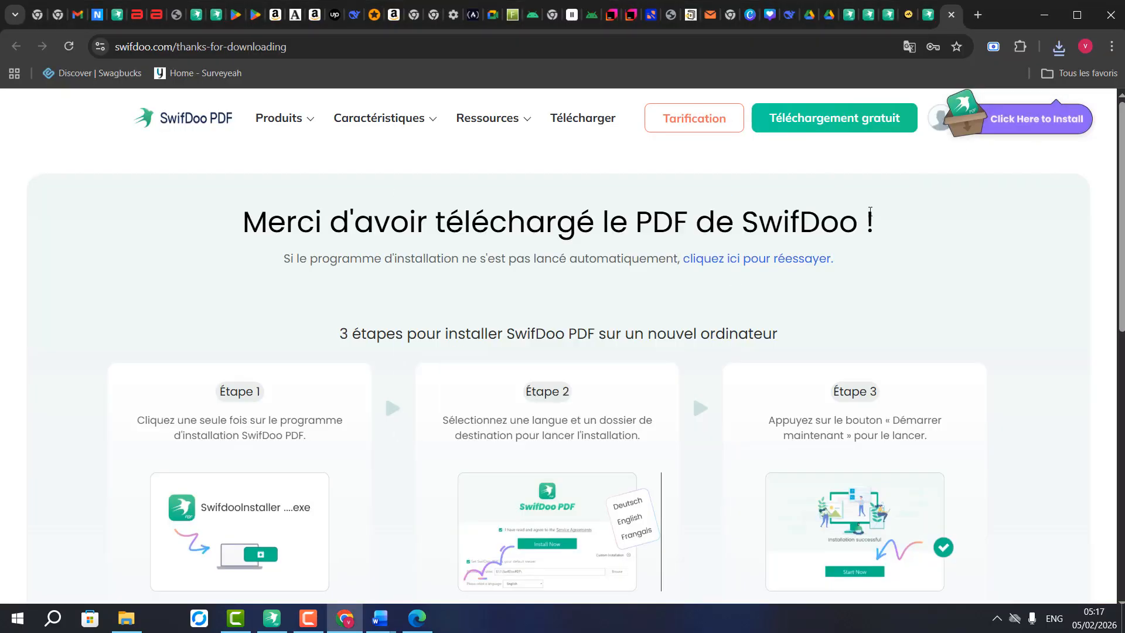
# Try to install SwifDoo PDF with the service agreements accepted, and close the installer
pyautogui.click(1042, 17)
pyautogui.click(576, 384)
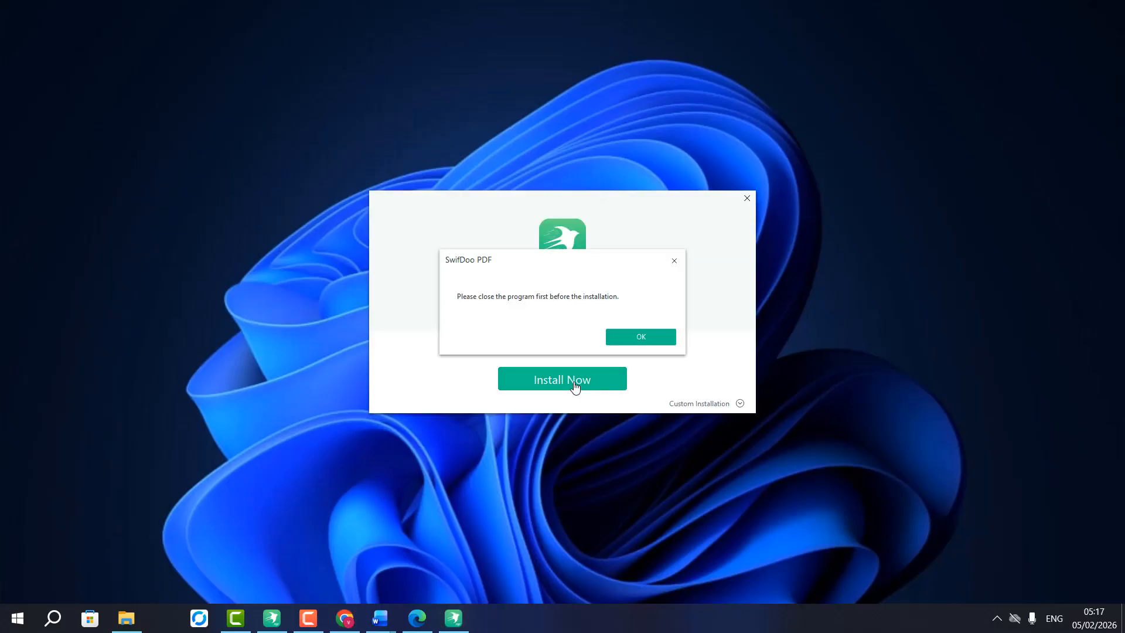
pyautogui.click(649, 338)
pyautogui.click(1052, 13)
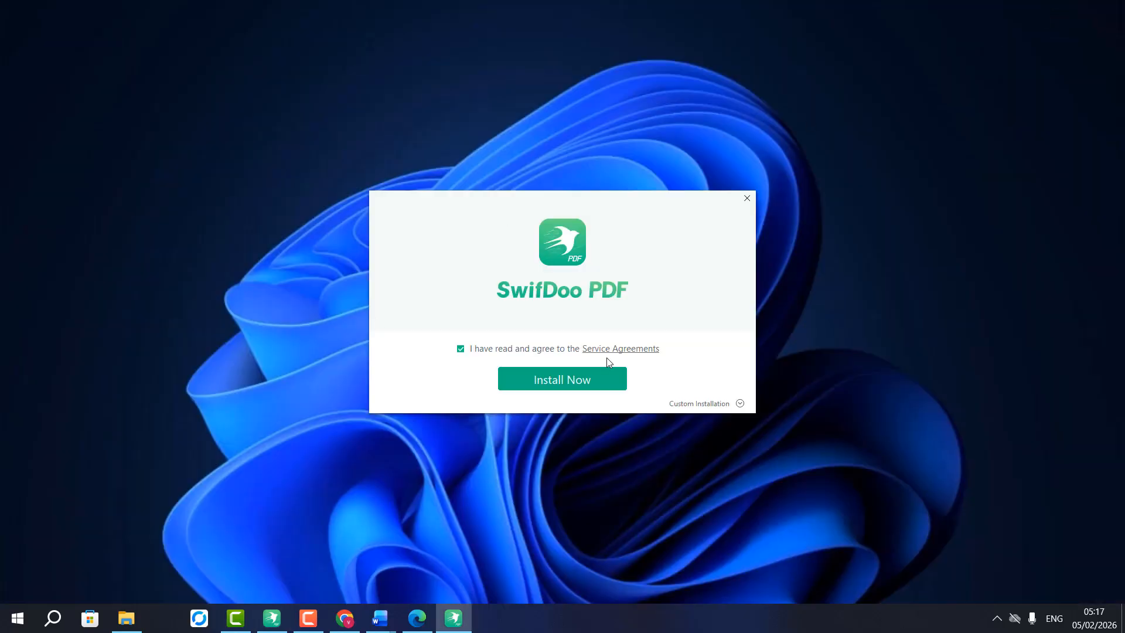
pyautogui.click(746, 199)
# Switch to Chrome, sign out of the SwifDoo account and open the website's login page
pyautogui.click(344, 618)
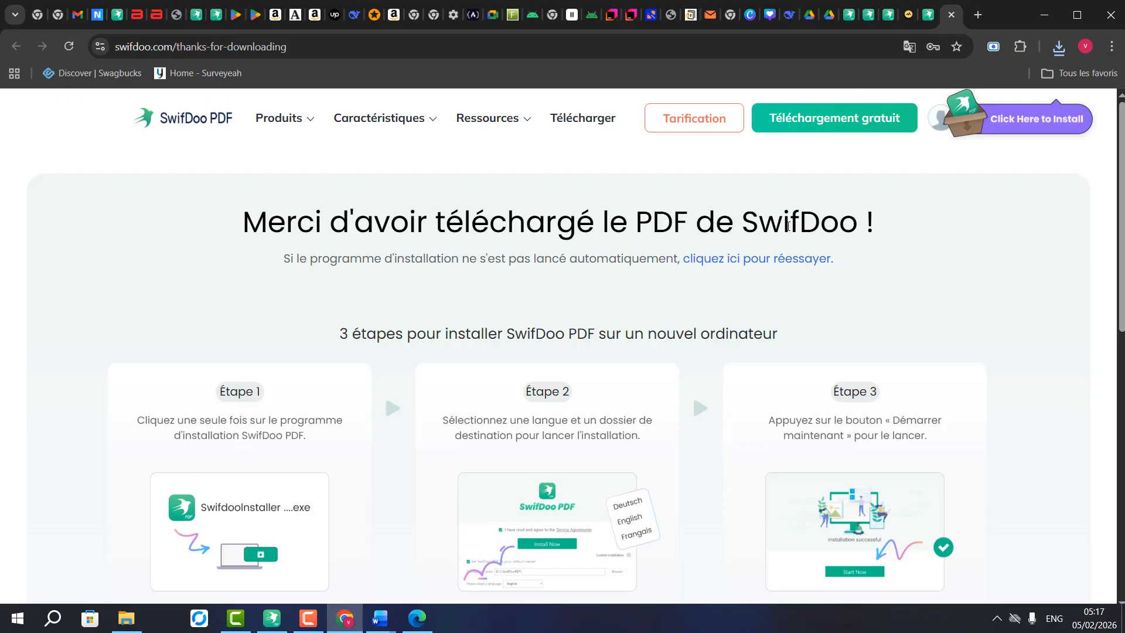
pyautogui.moveTo(940, 146)
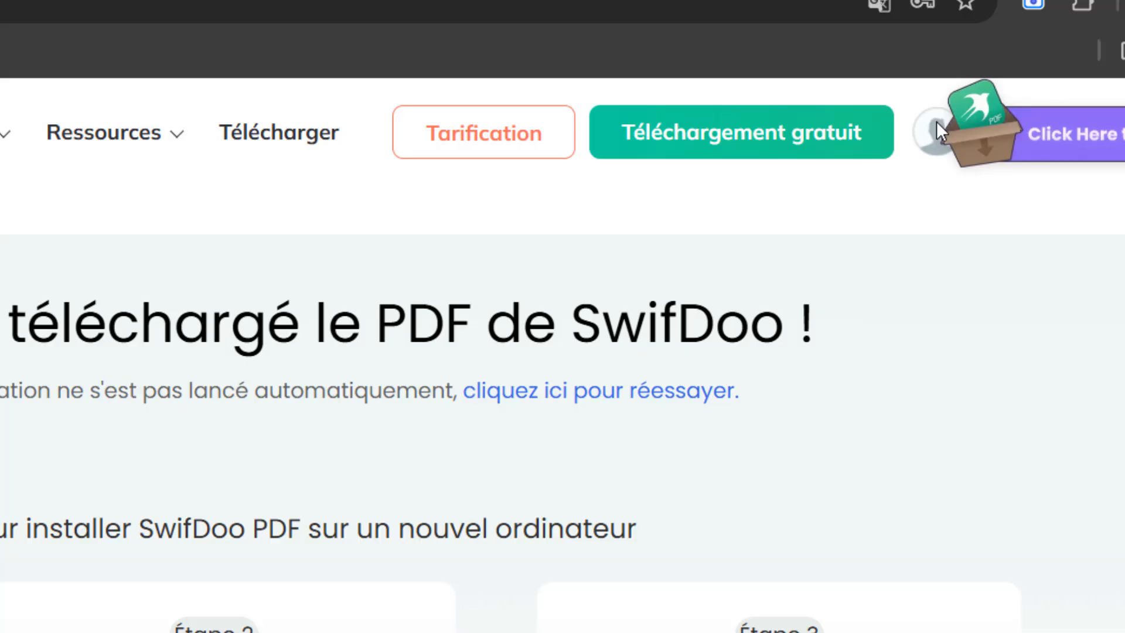
pyautogui.click(933, 250)
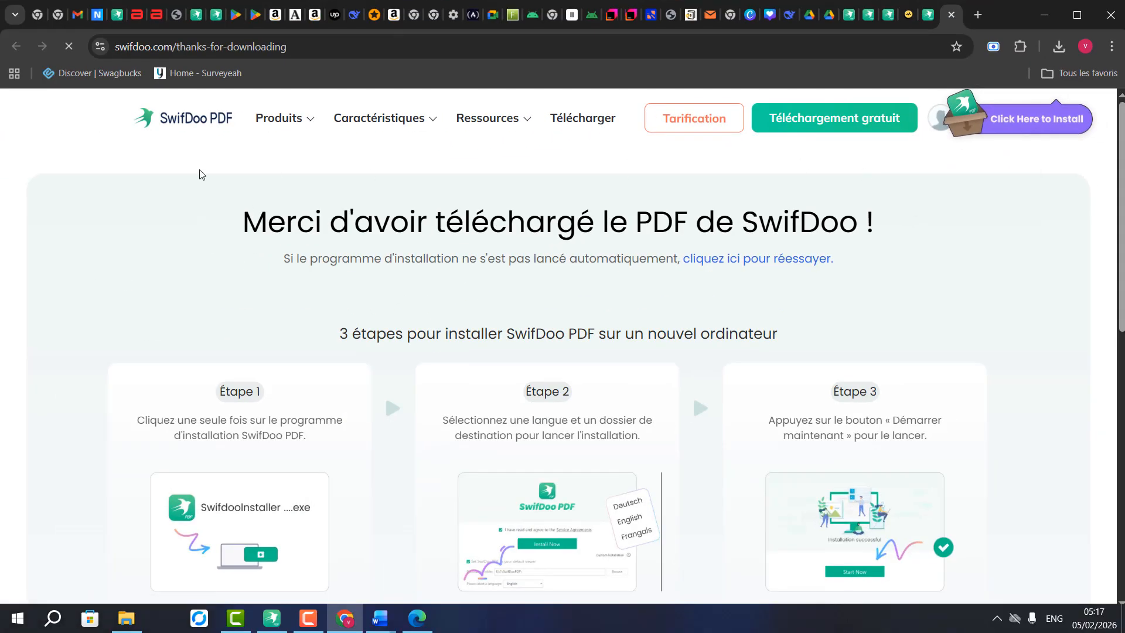
pyautogui.press('Escape')
pyautogui.click(931, 110)
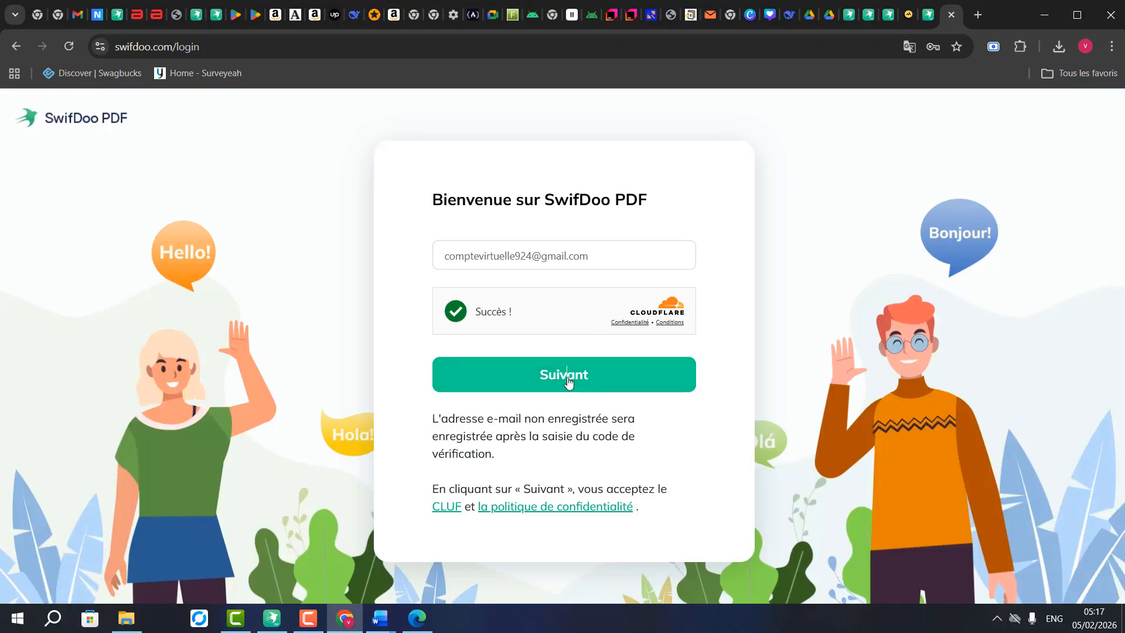
# Sign in to the SwifDoo account by confirming the account e-mail and entering the account password
pyautogui.click(568, 380)
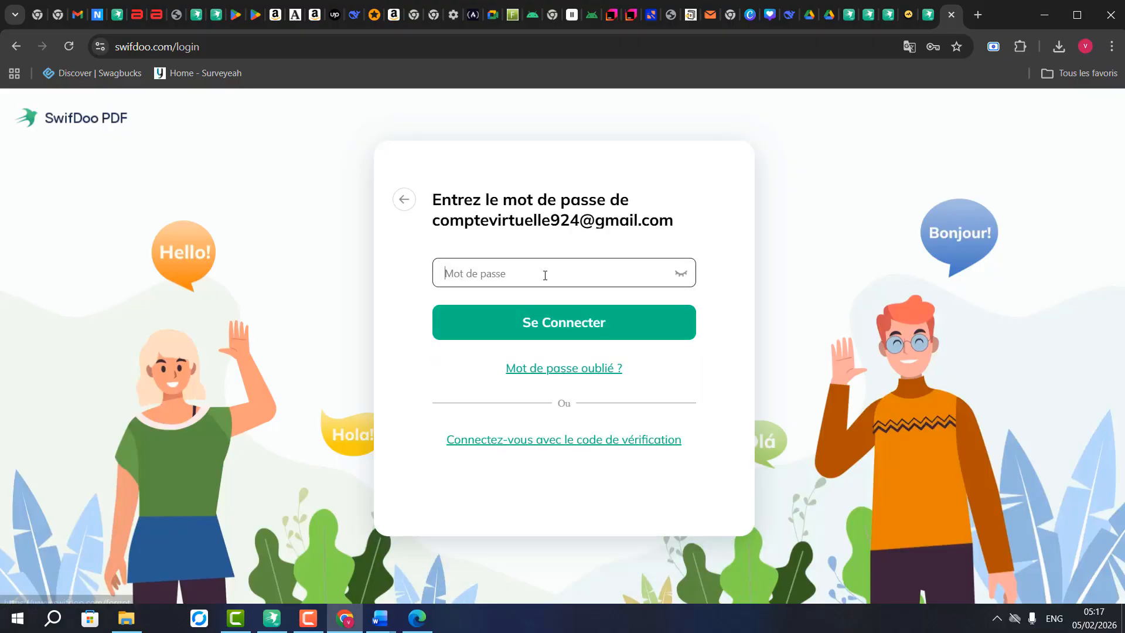
pyautogui.hotkey('ctrl', 'v')
pyautogui.click(557, 322)
pyautogui.press('Escape')
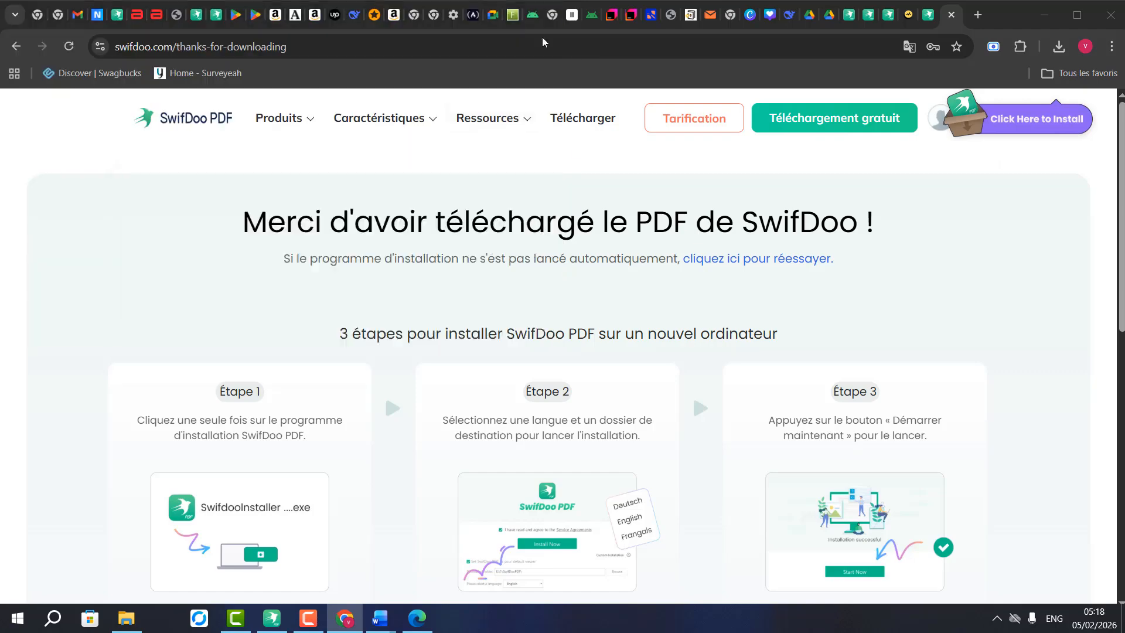
# Open the account's User Center and examine its product, activation key and order sections
pyautogui.moveTo(940, 117)
pyautogui.click(957, 146)
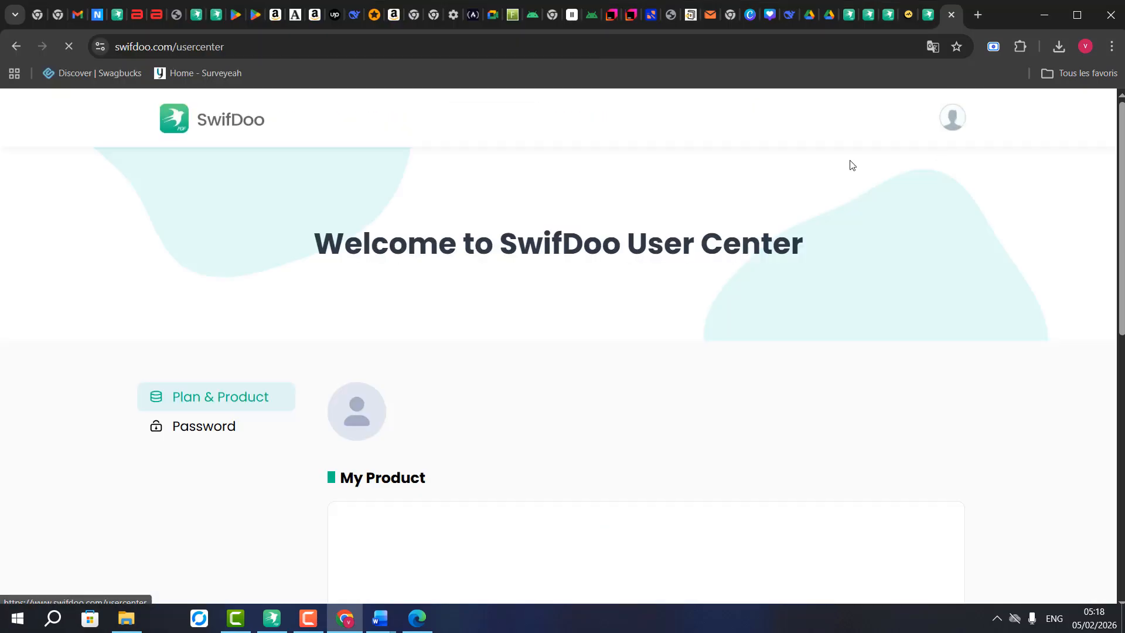
pyautogui.scroll(-5, 405, 316)
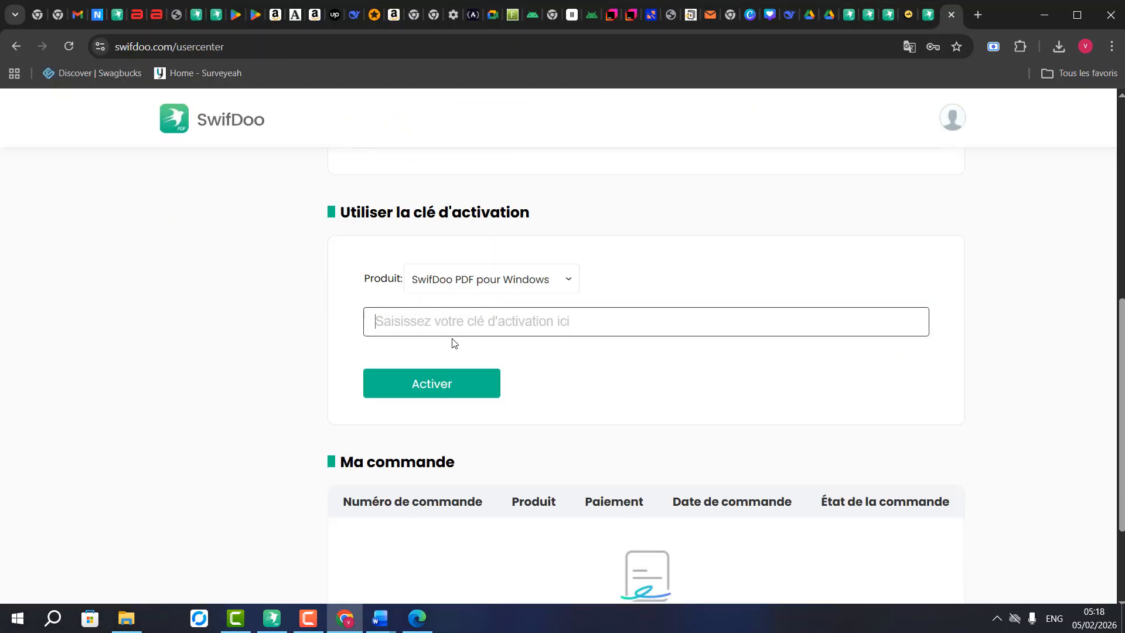
pyautogui.scroll(7, 454, 344)
pyautogui.scroll(-10, 525, 427)
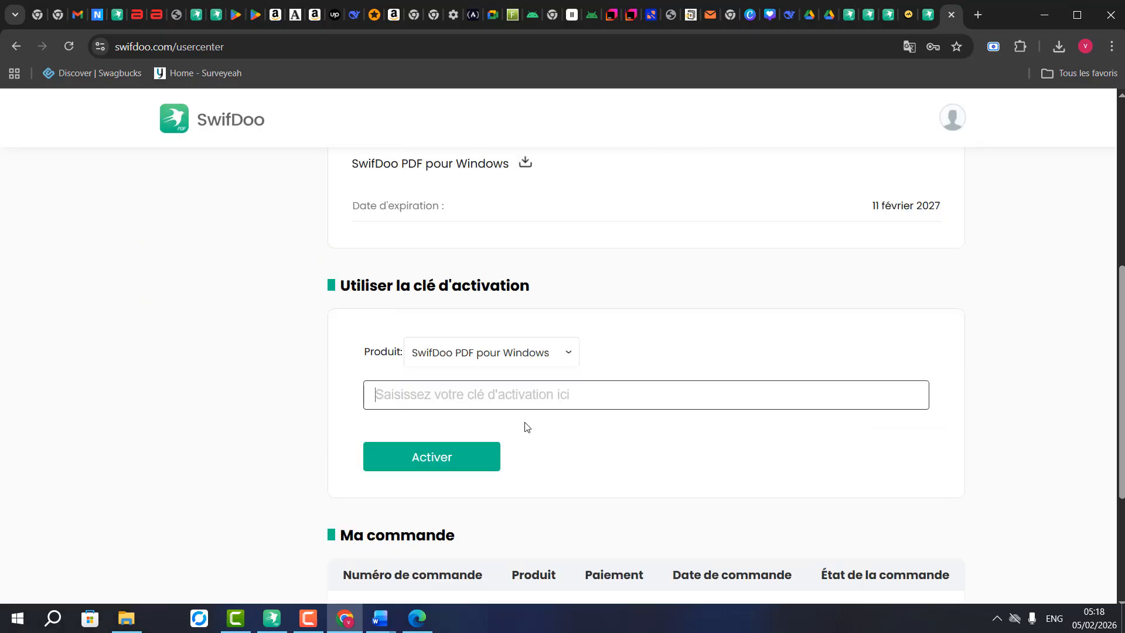
pyautogui.scroll(10, 517, 398)
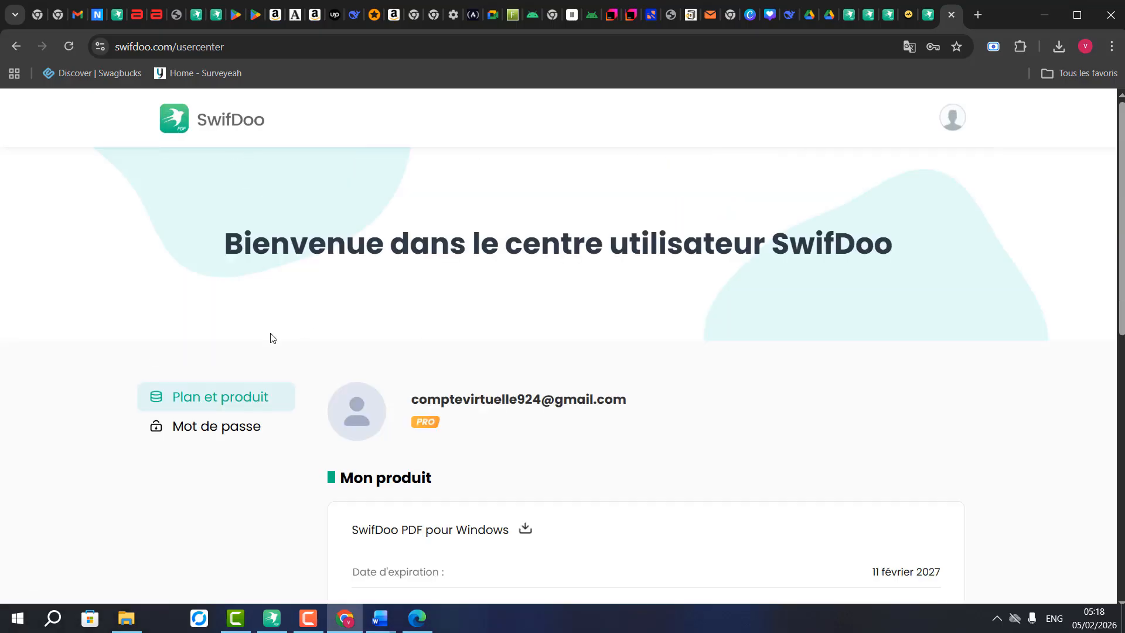
pyautogui.scroll(-10, 384, 277)
pyautogui.scroll(10, 383, 277)
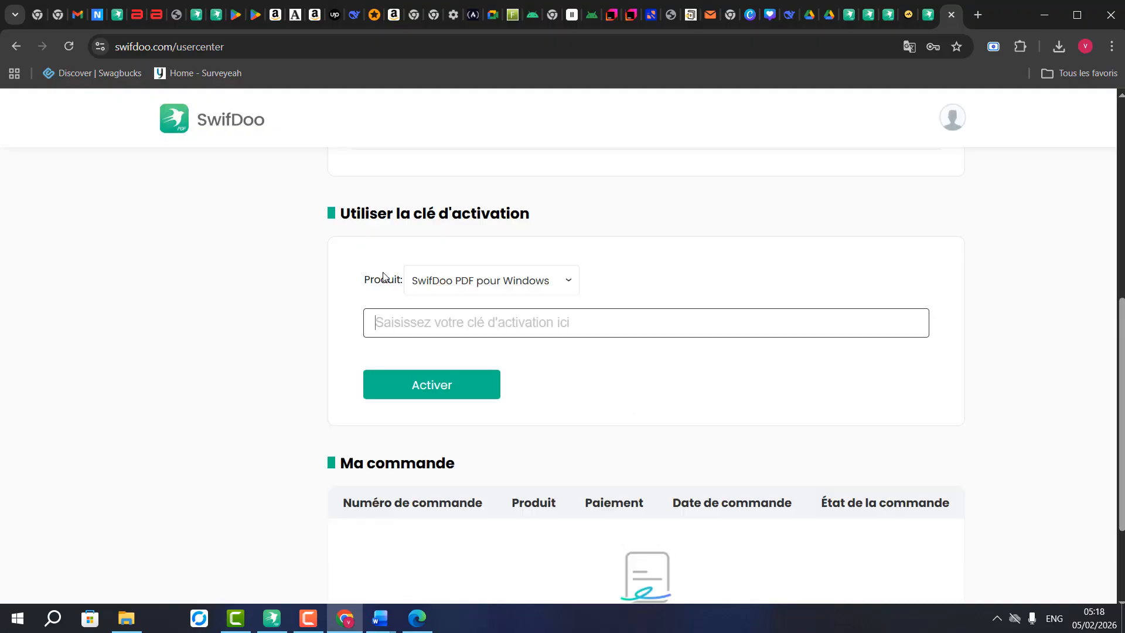
# Go from the User Center to the website's pricing page and examine the individual plans and the feature comparison table
pyautogui.click(185, 114)
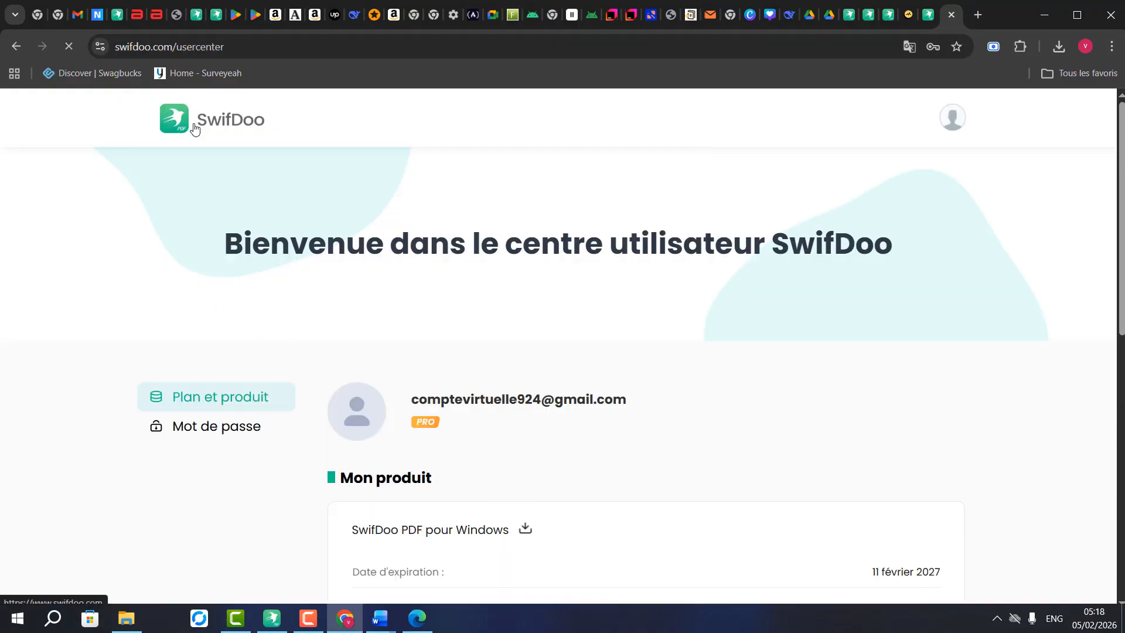
pyautogui.click(391, 326)
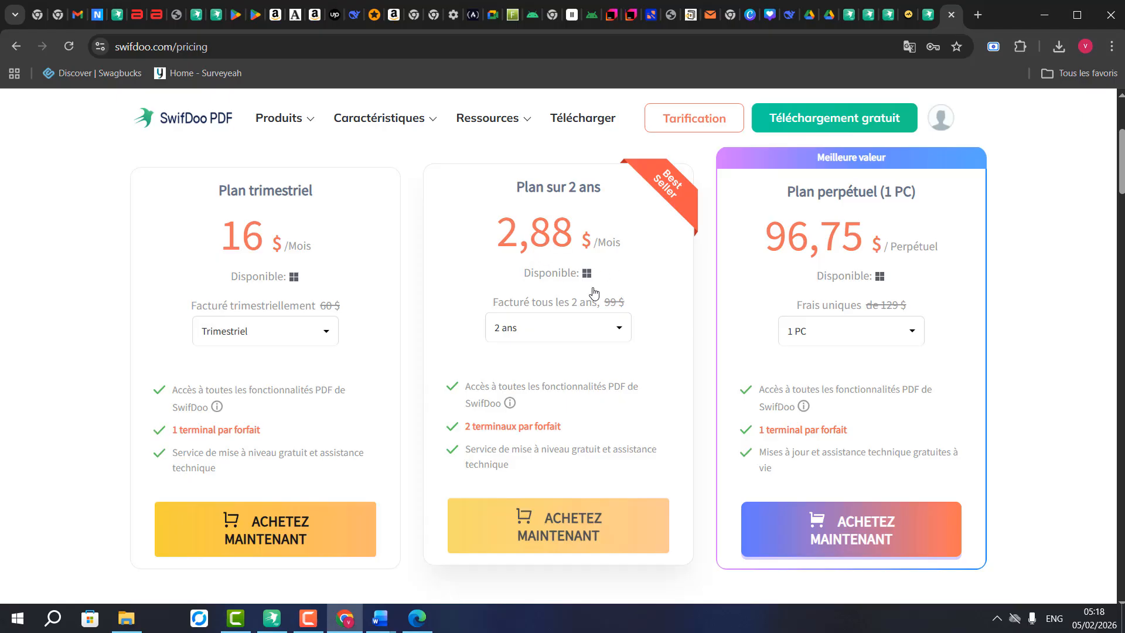
pyautogui.scroll(-2, 594, 291)
pyautogui.scroll(1, 603, 297)
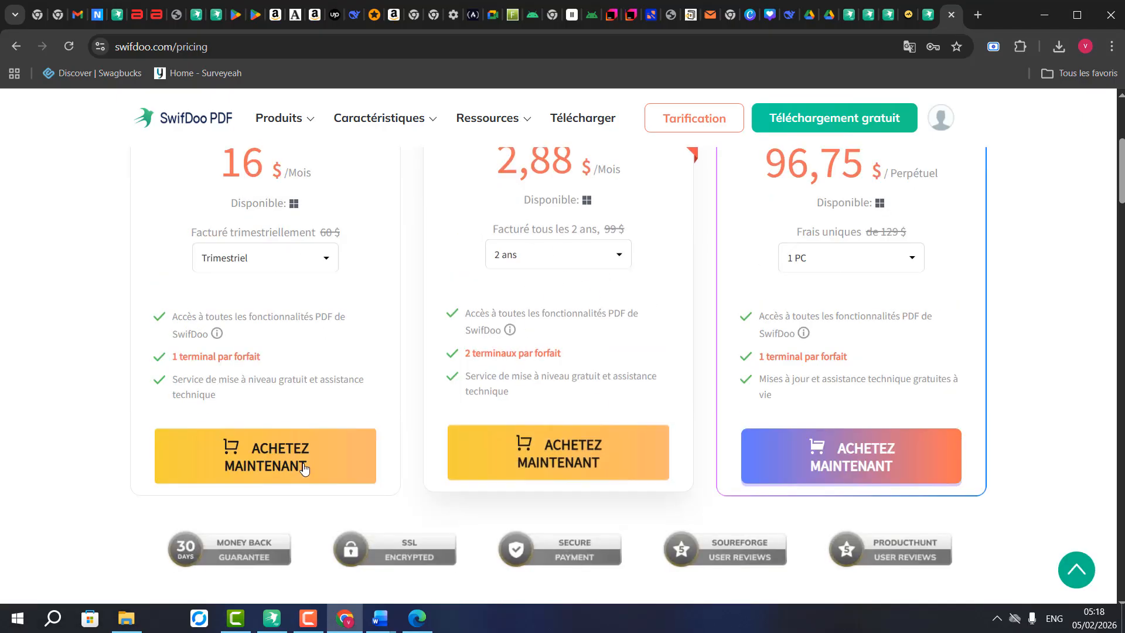
pyautogui.scroll(-1, 838, 434)
pyautogui.scroll(2, 809, 375)
pyautogui.scroll(-10, 665, 369)
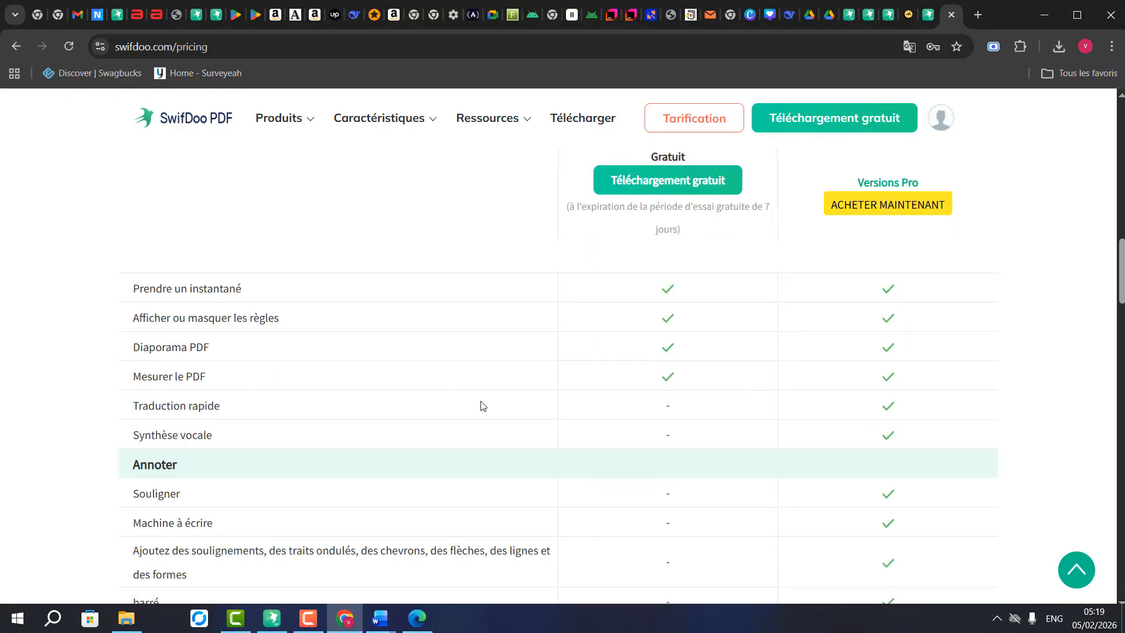
pyautogui.scroll(-2, 482, 405)
pyautogui.scroll(15, 585, 389)
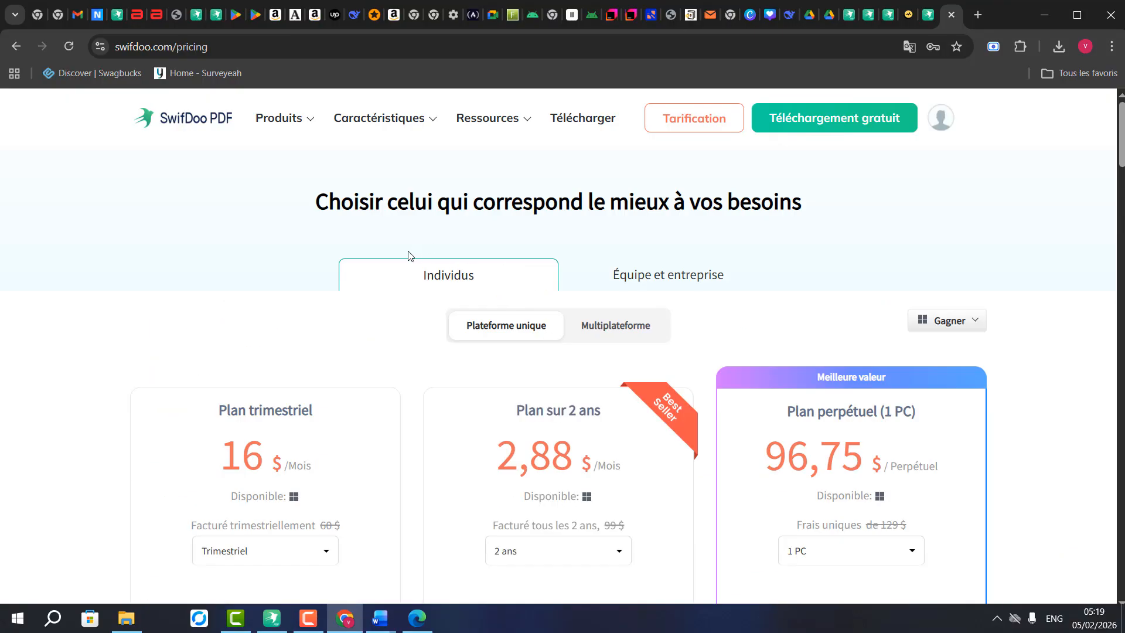
# Look over the website's feature overview and compare the quarterly, 2-year and perpetual plan offers
pyautogui.moveTo(425, 101)
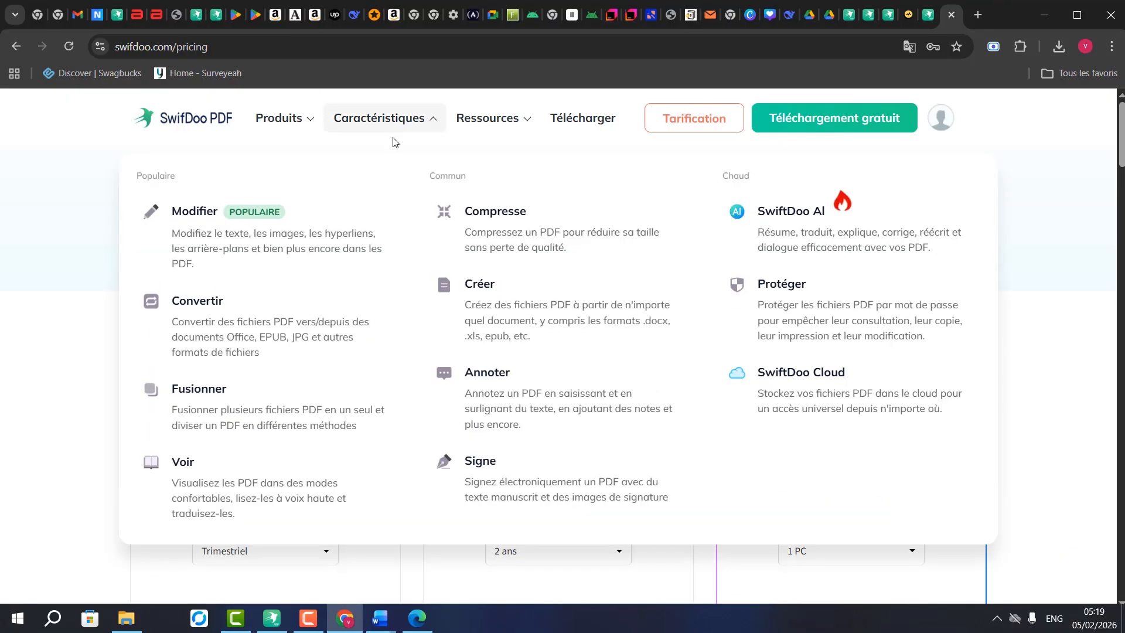
pyautogui.scroll(-4, 363, 316)
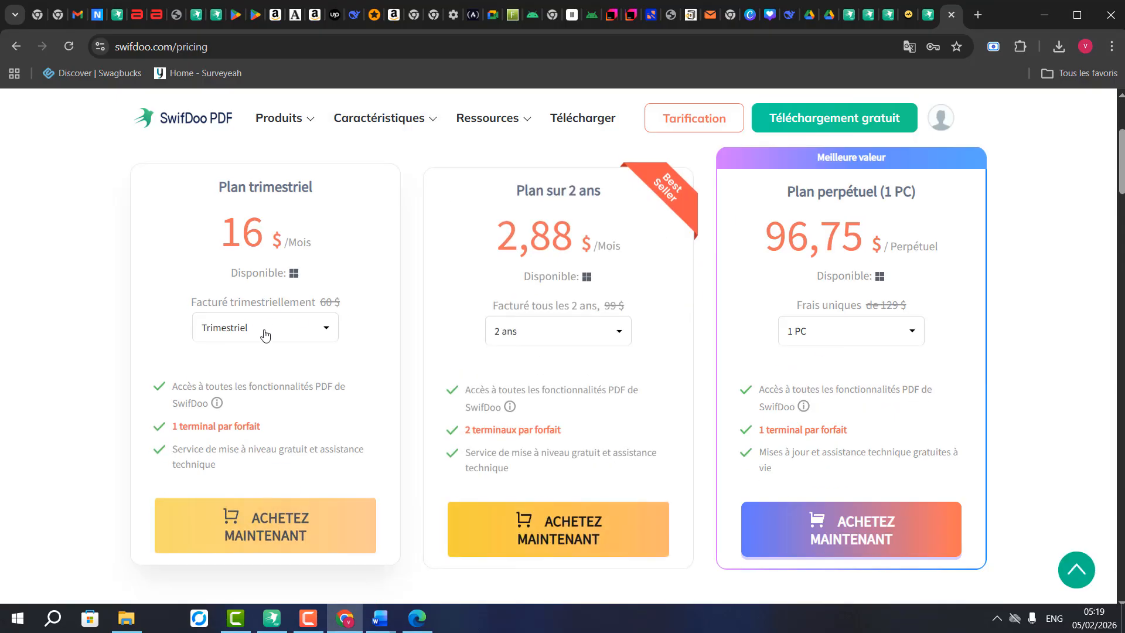
pyautogui.scroll(-4, 691, 345)
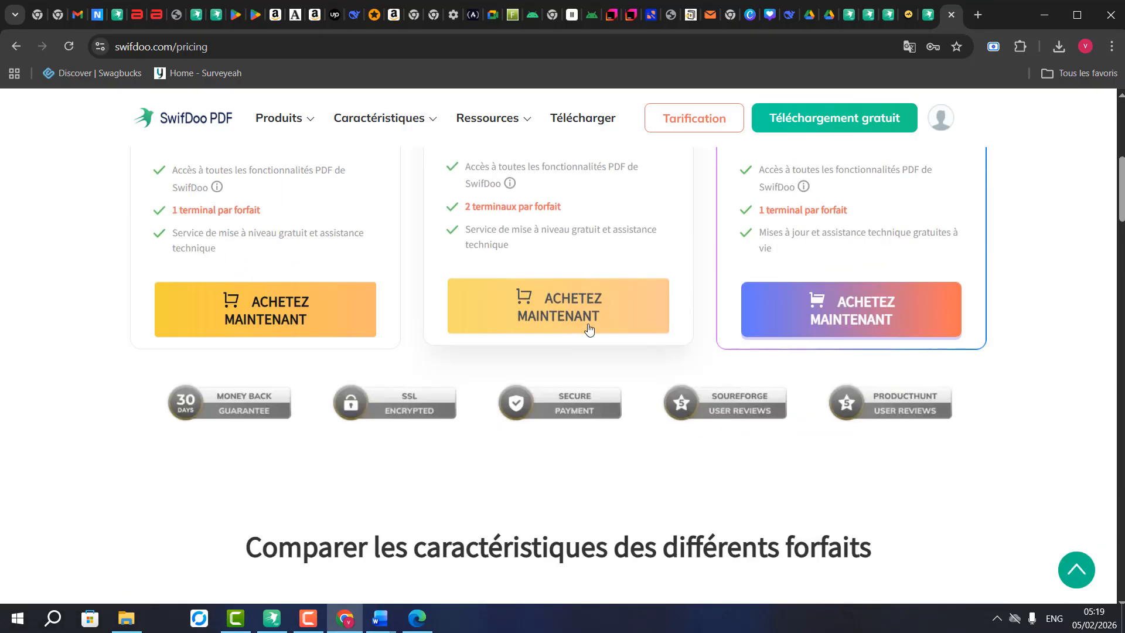
pyautogui.scroll(2, 871, 330)
pyautogui.scroll(1, 556, 281)
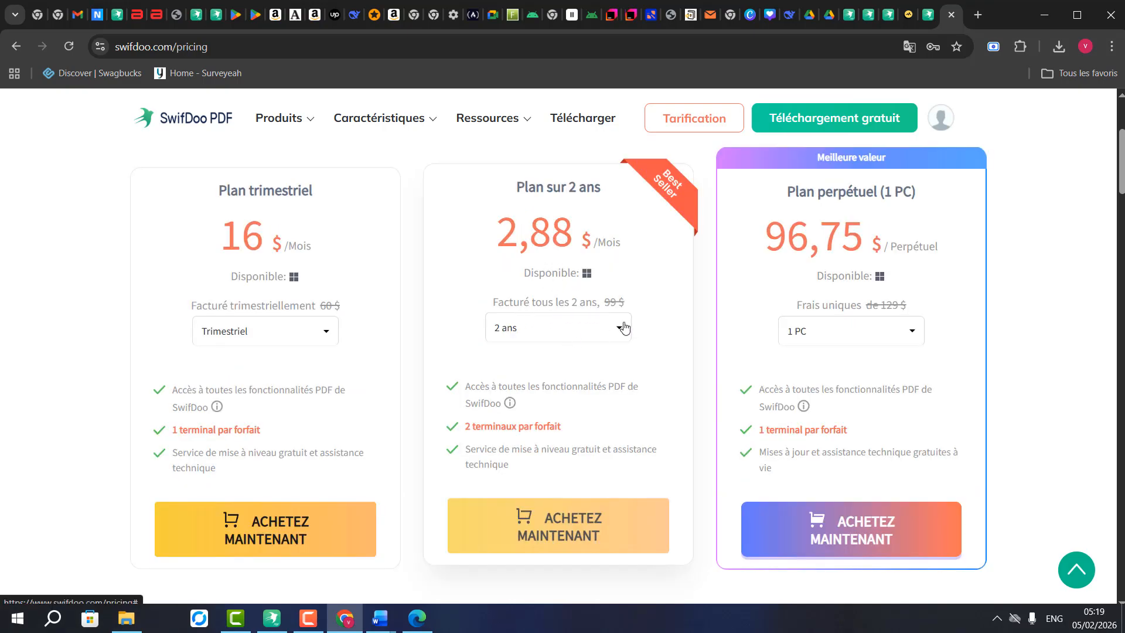
# Open the checkout page for the 2-year plan, review its order summary and payment fields, and minimize Chrome
pyautogui.scroll(-1, 623, 326)
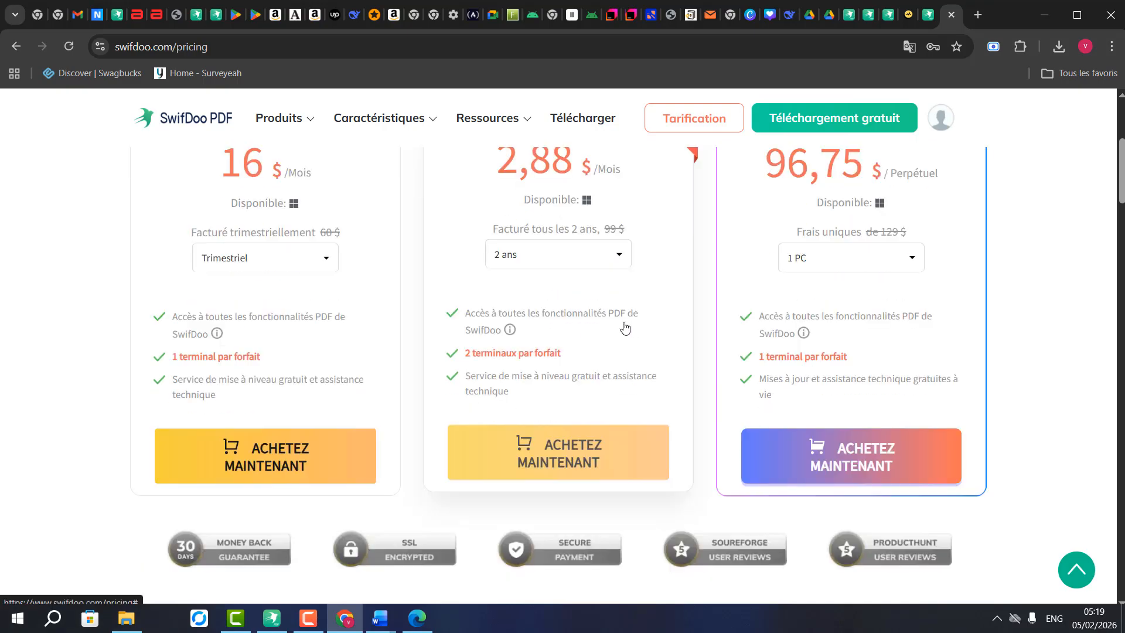
pyautogui.click(569, 449)
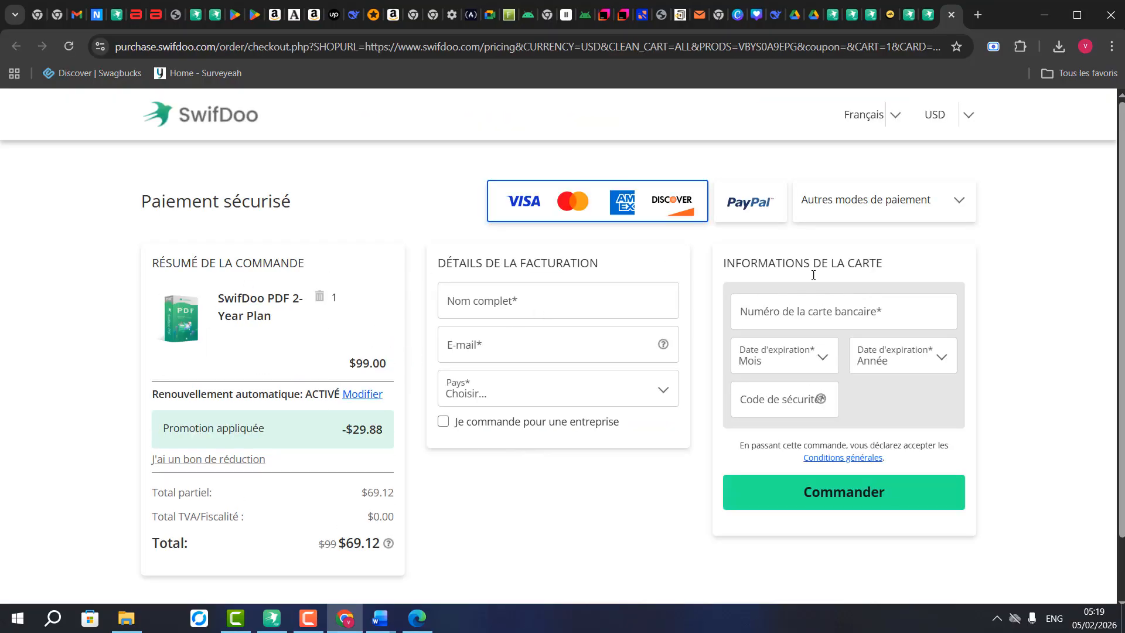
pyautogui.scroll(-1, 813, 275)
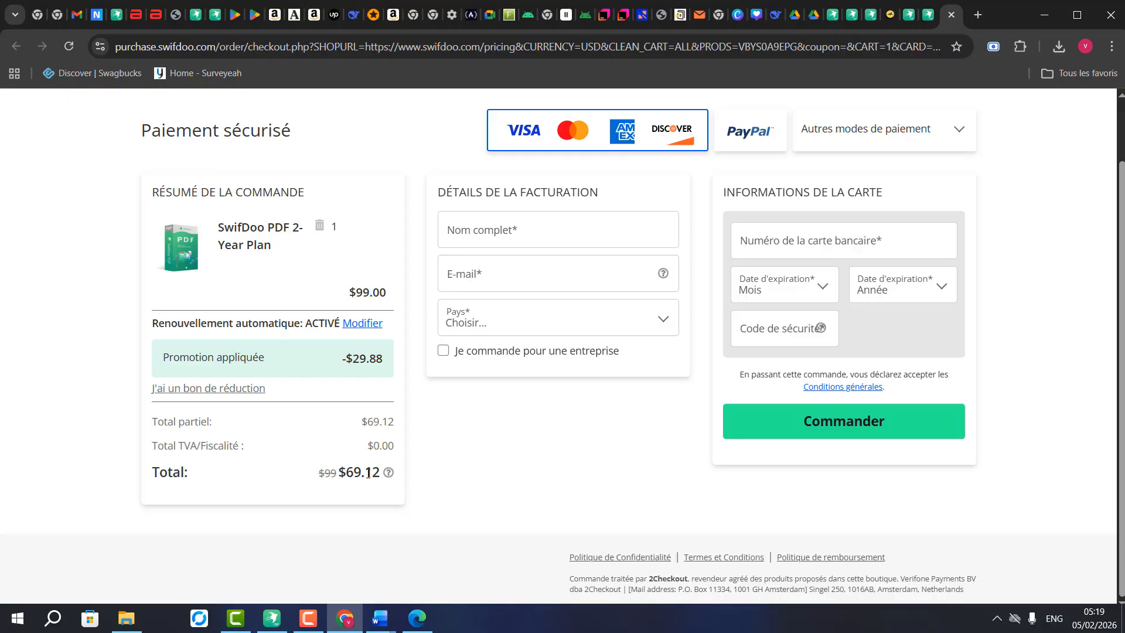
pyautogui.scroll(1, 534, 433)
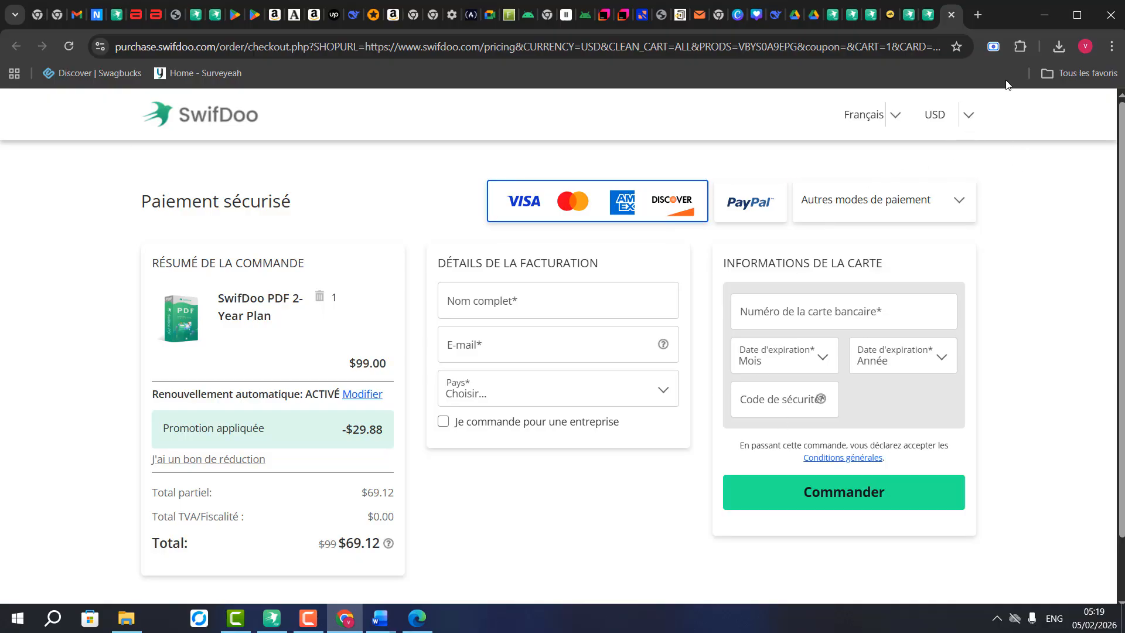
pyautogui.click(1040, 22)
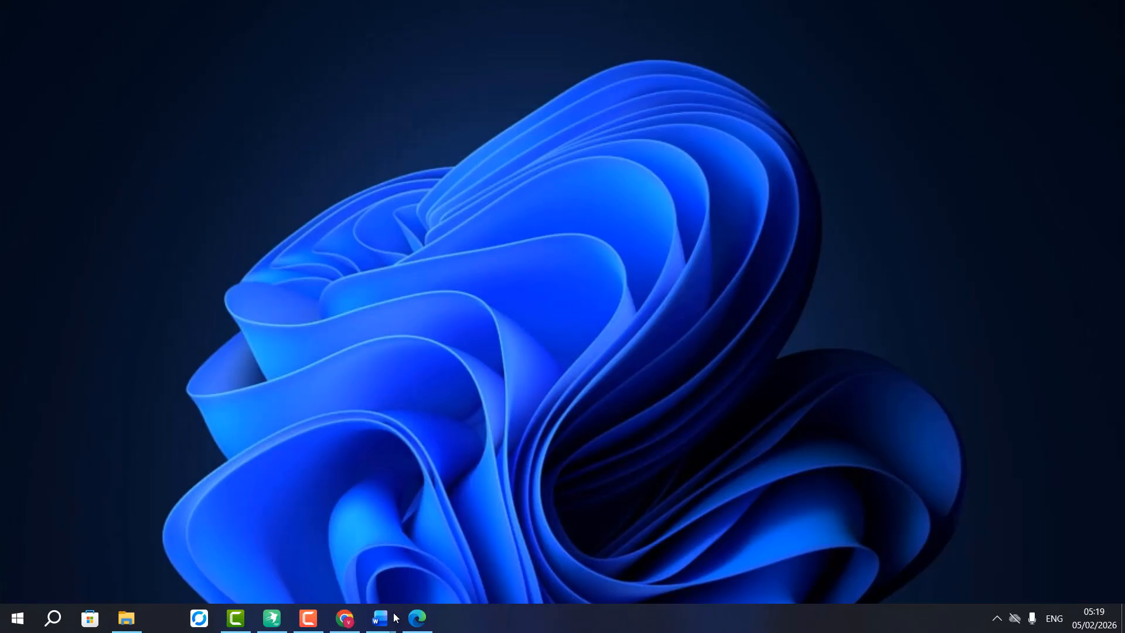
# Switch to SwifDoo PDF, return to its start screen, and view the Layout settings before closing them
pyautogui.click(275, 618)
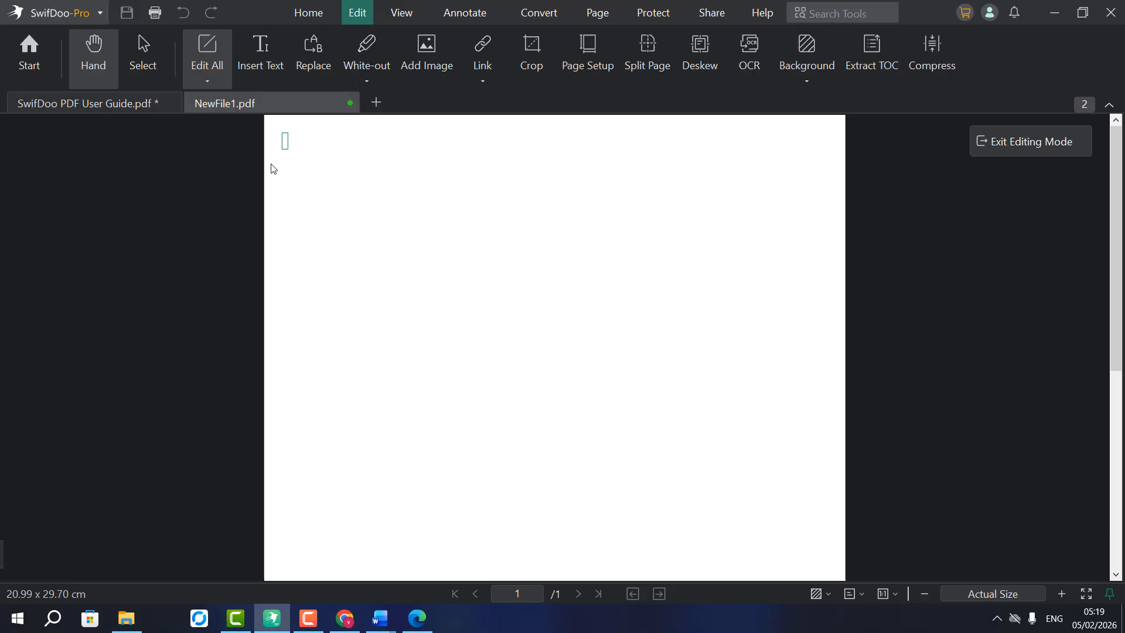
pyautogui.click(39, 69)
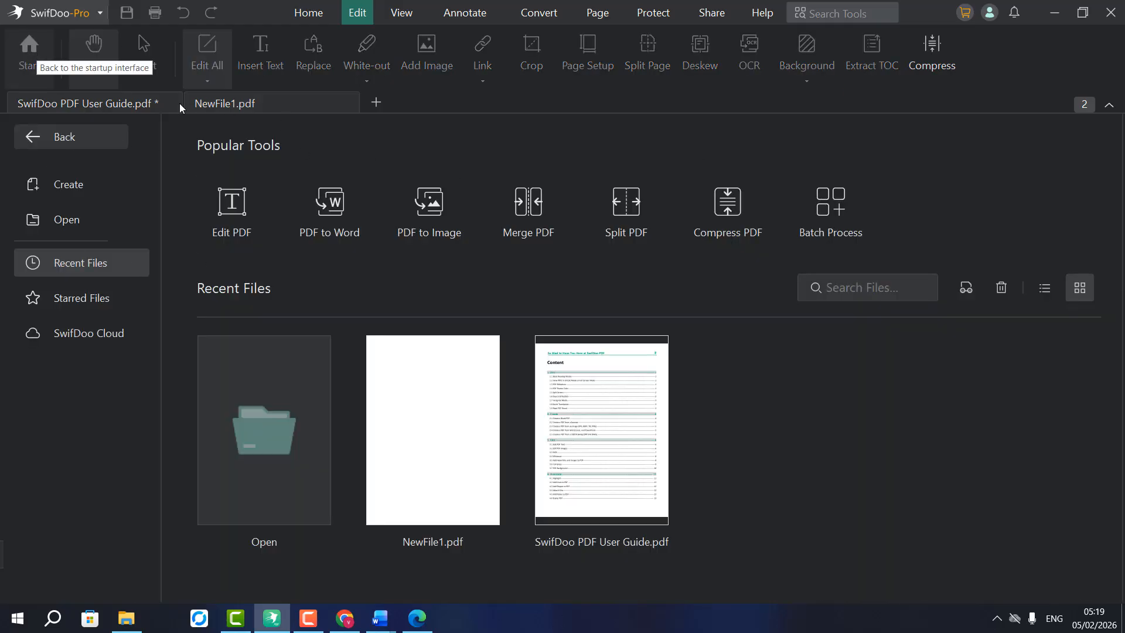
pyautogui.click(79, 21)
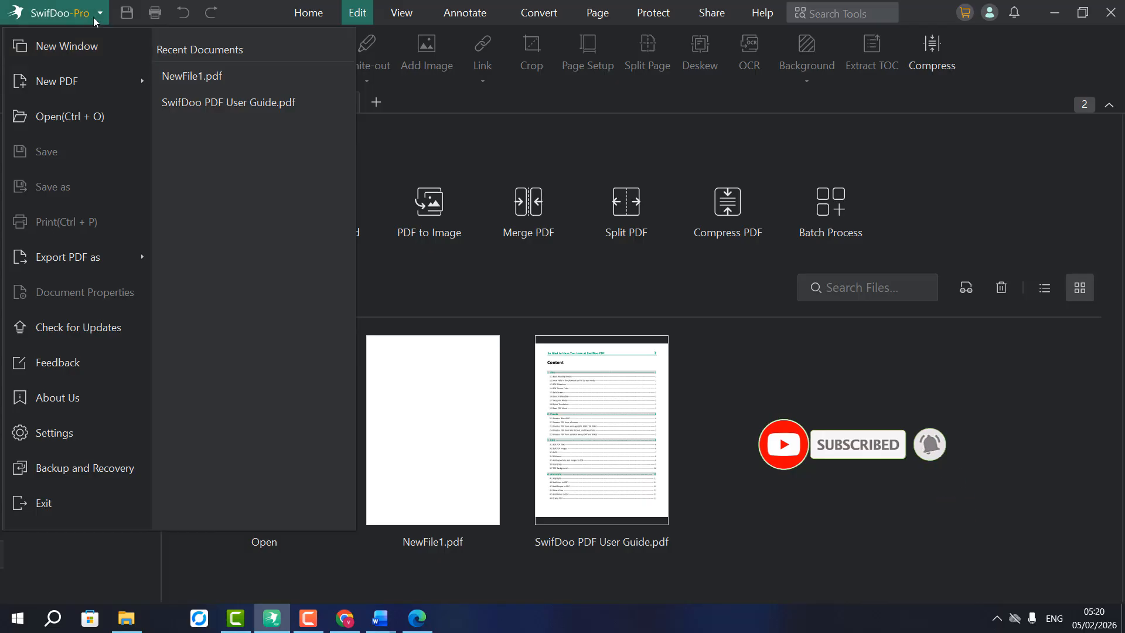
pyautogui.click(66, 434)
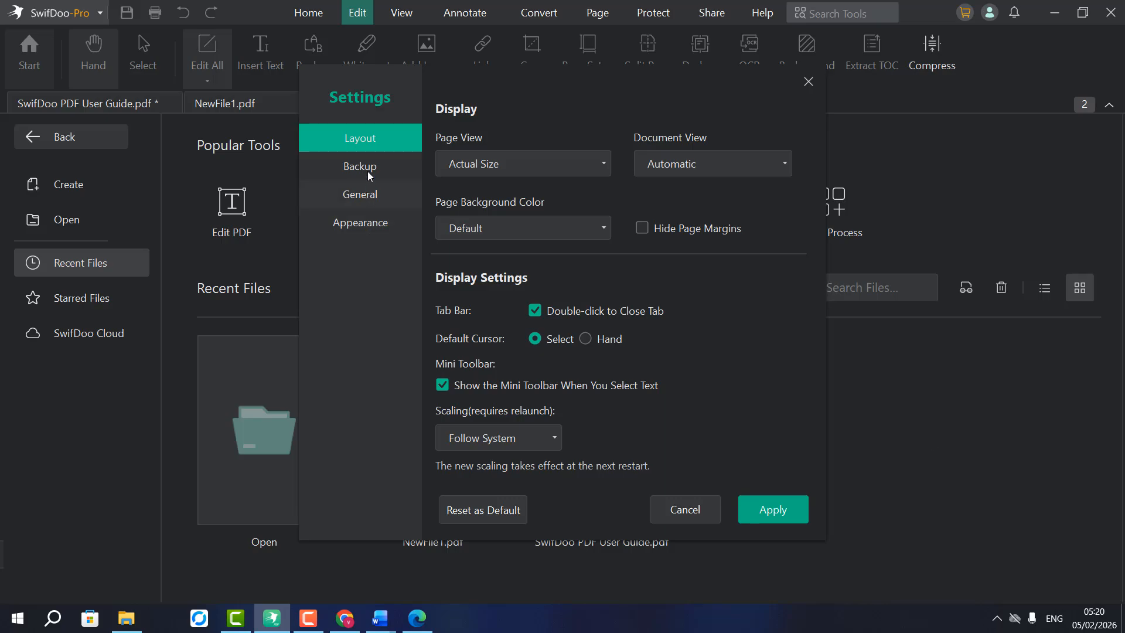
pyautogui.click(809, 82)
# View the account's membership and SwifDoo Cloud storage details, and minimize the program window
pyautogui.click(990, 14)
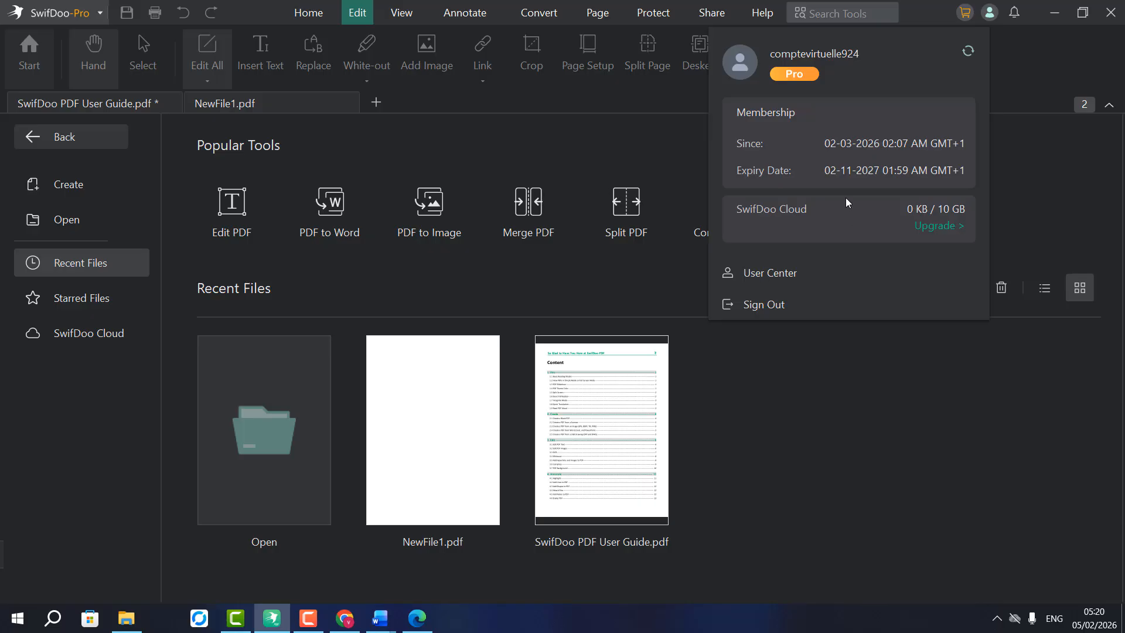
pyautogui.click(827, 396)
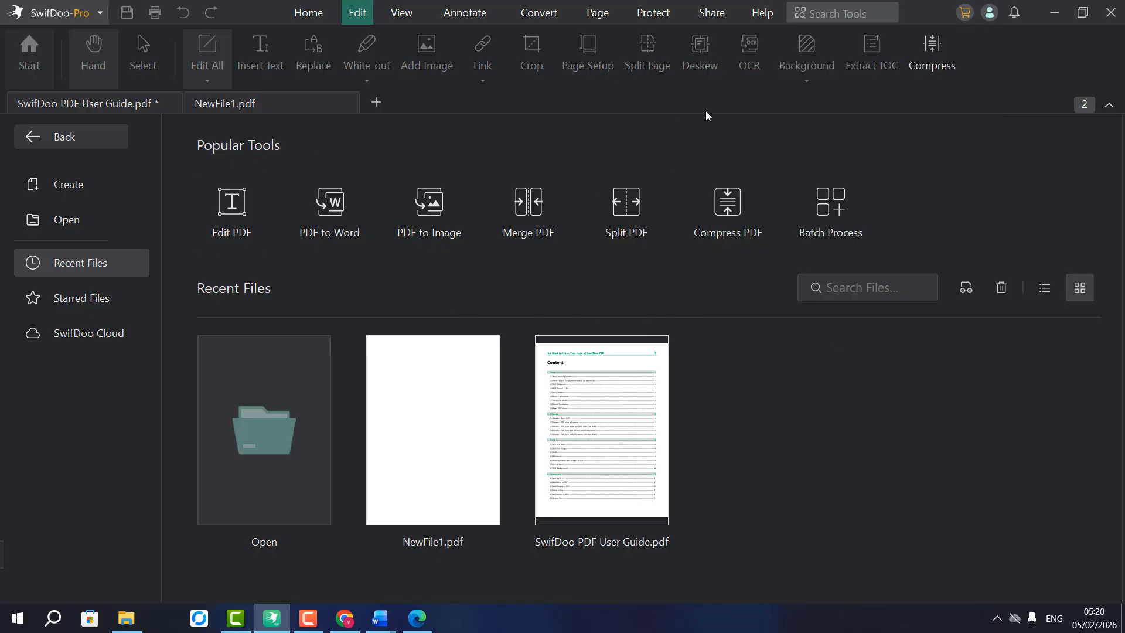
pyautogui.click(1048, 11)
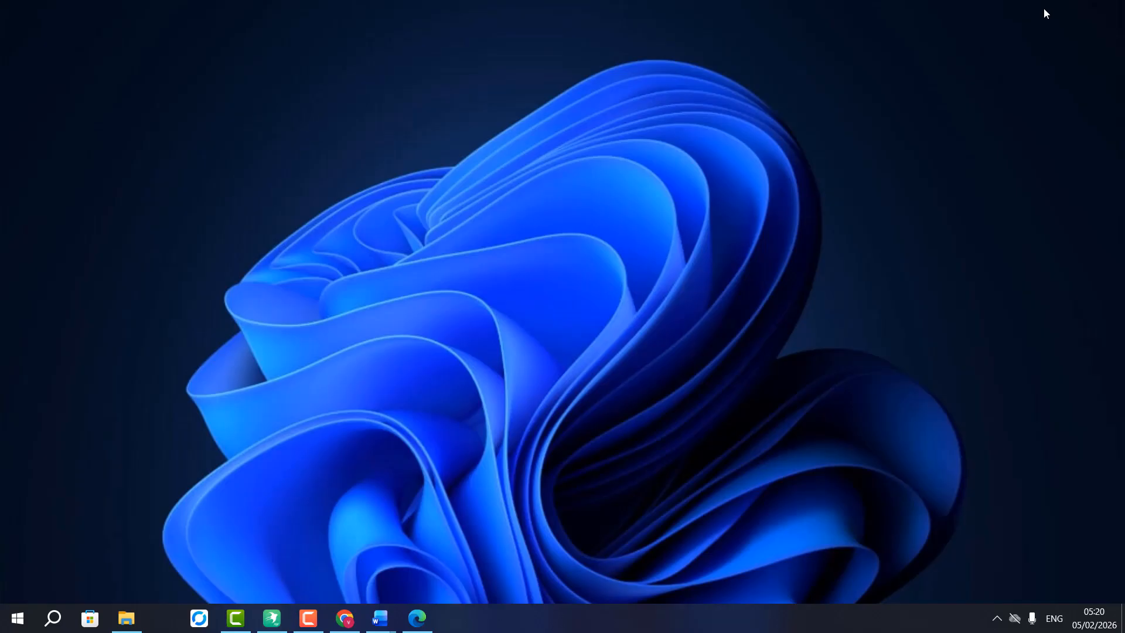